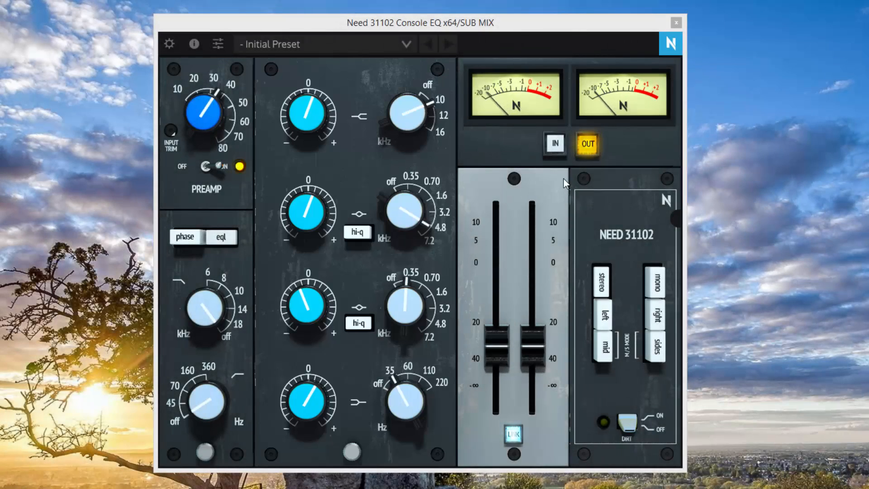
Compare the input and output levels on the VU meters, leaving the meters set to output
left_click(555, 145)
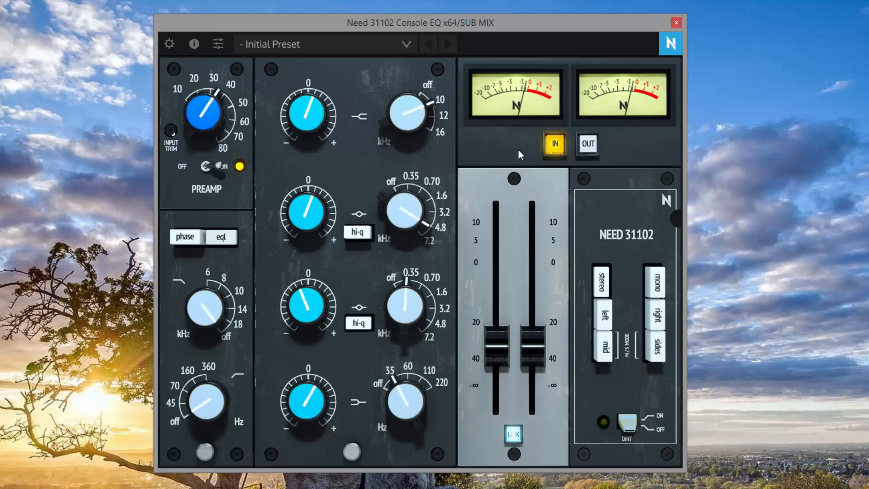
left_click(590, 144)
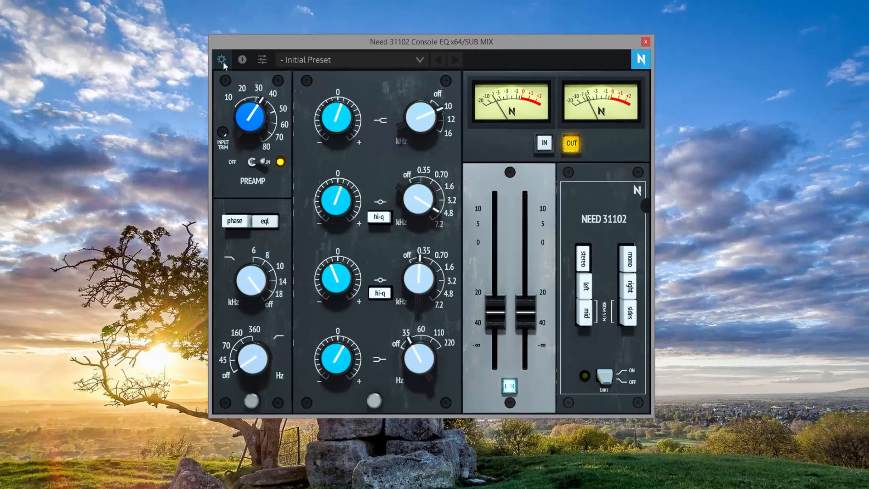
Try the plug-in interface at 130% size and settle on a GUI size of 110%
left_click(189, 50)
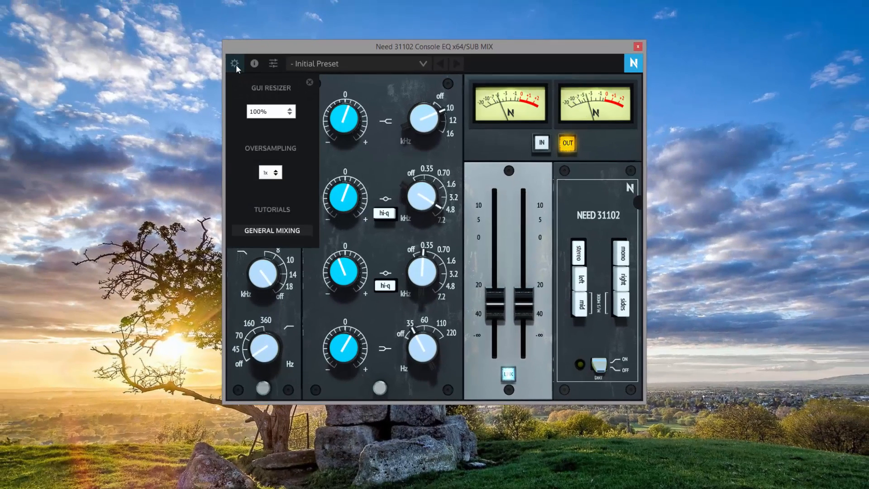
left_click(223, 107)
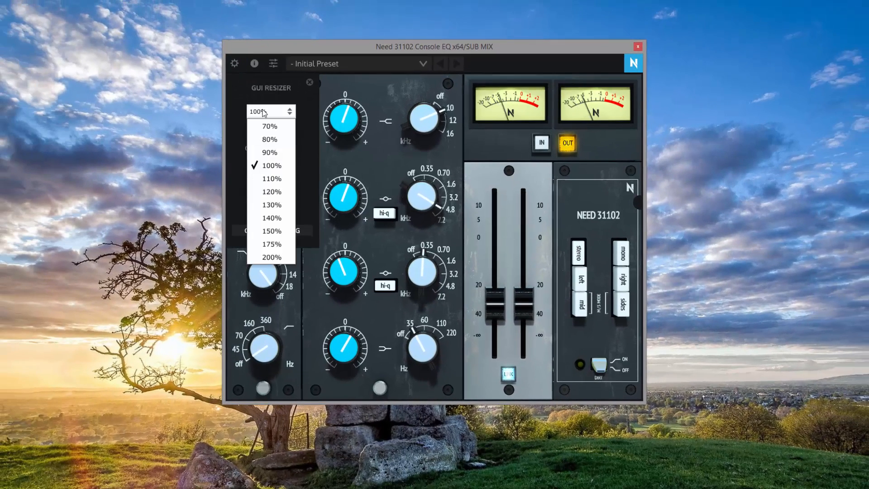
left_click(271, 204)
left_click_drag(481, 49, 453, 22)
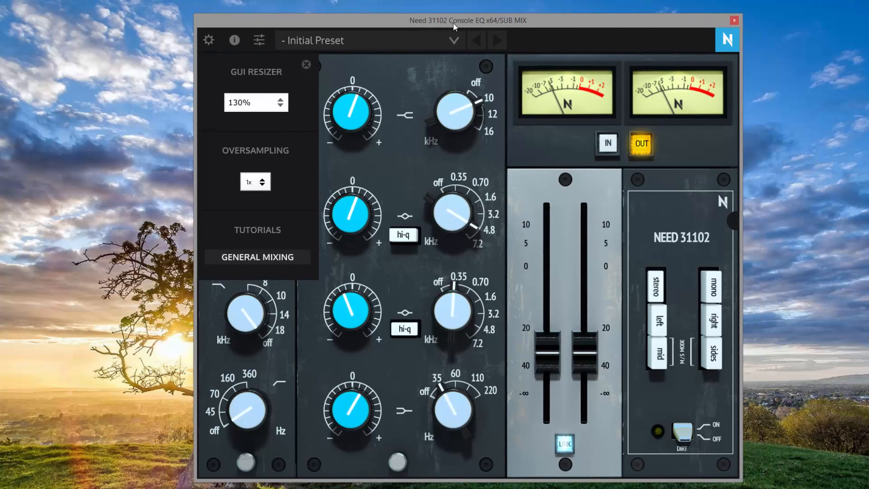
left_click(257, 103)
left_click(256, 190)
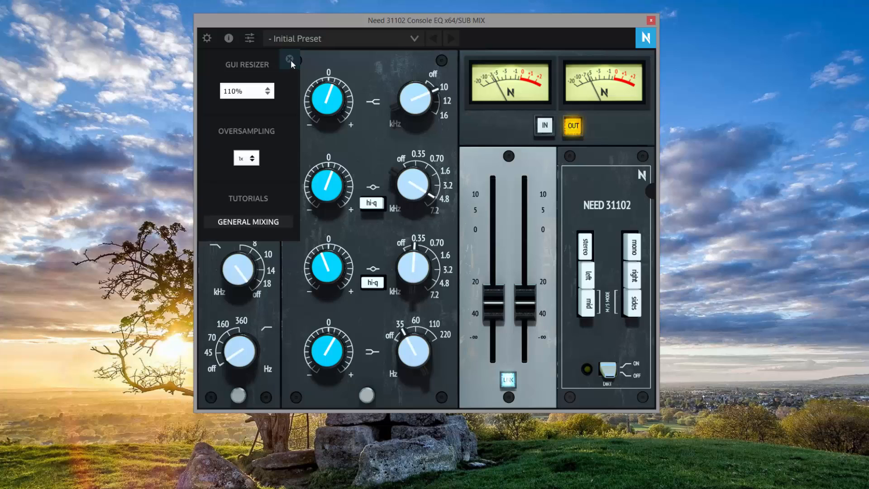
Set the plug-in's oversampling to 2x and close its settings
left_click(248, 159)
left_click(252, 162)
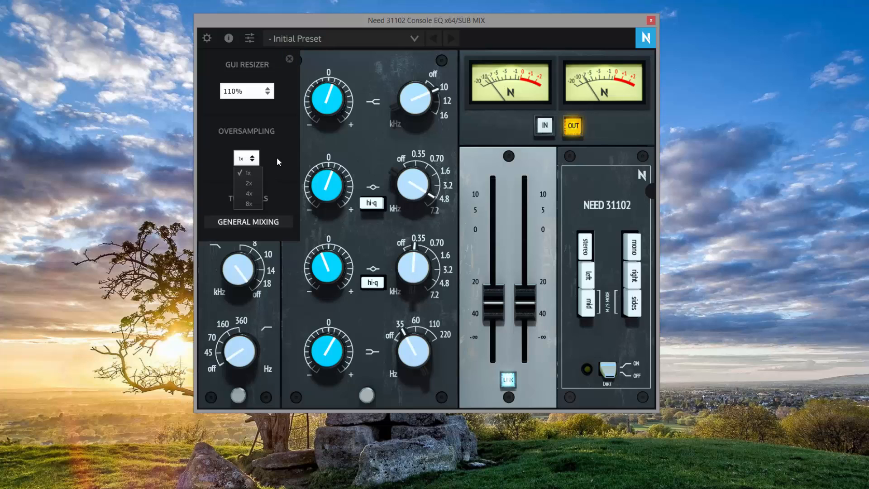
left_click(253, 163)
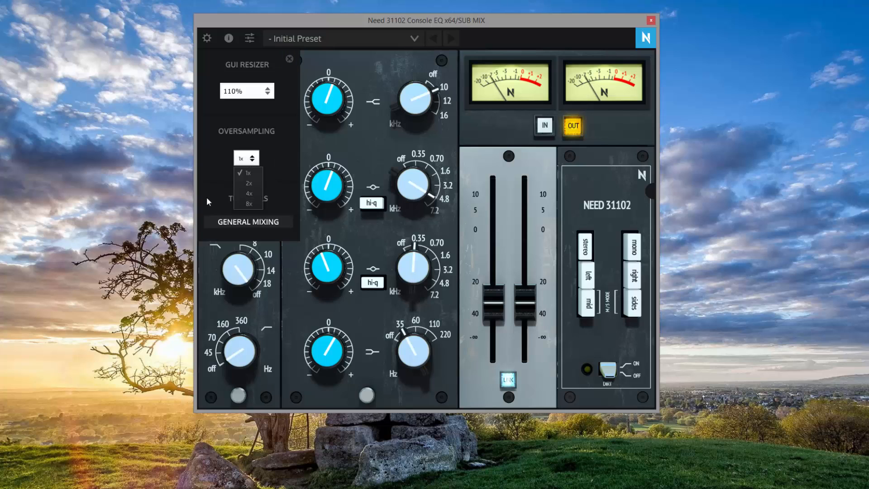
left_click(253, 186)
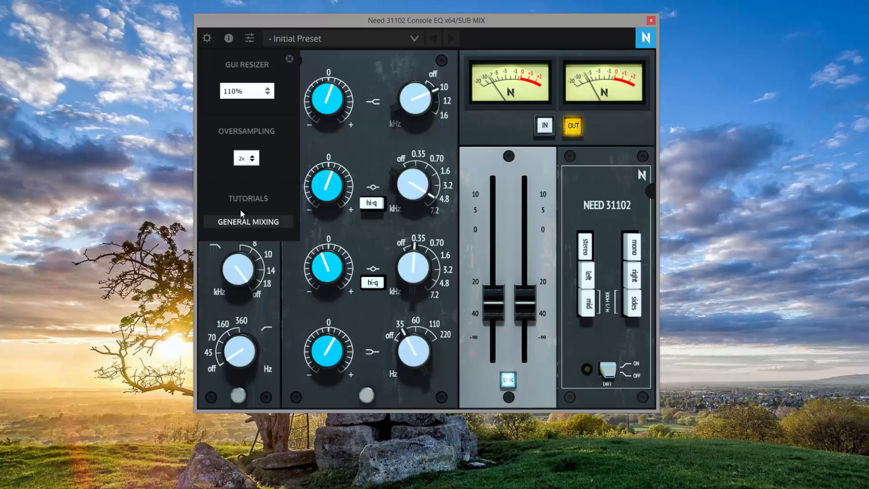
left_click(290, 60)
Read the Snare page of the general mixing tutorial and close the tutorial
left_click(206, 39)
left_click(241, 222)
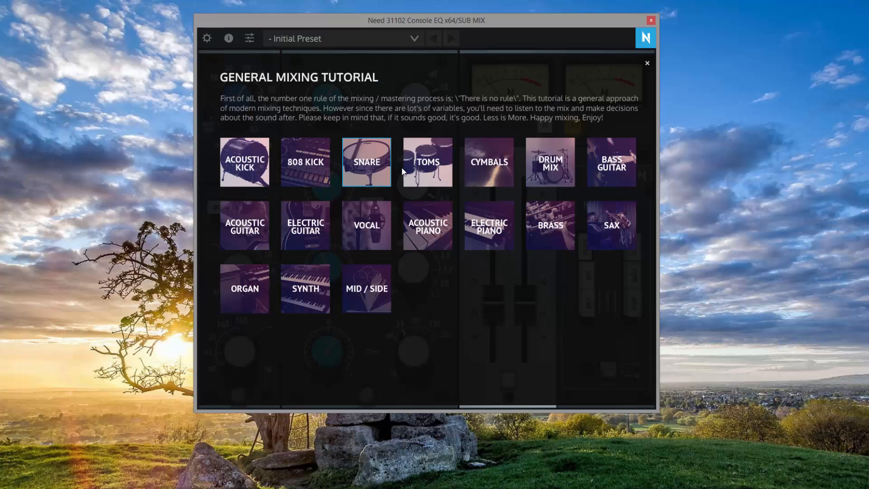
left_click(254, 182)
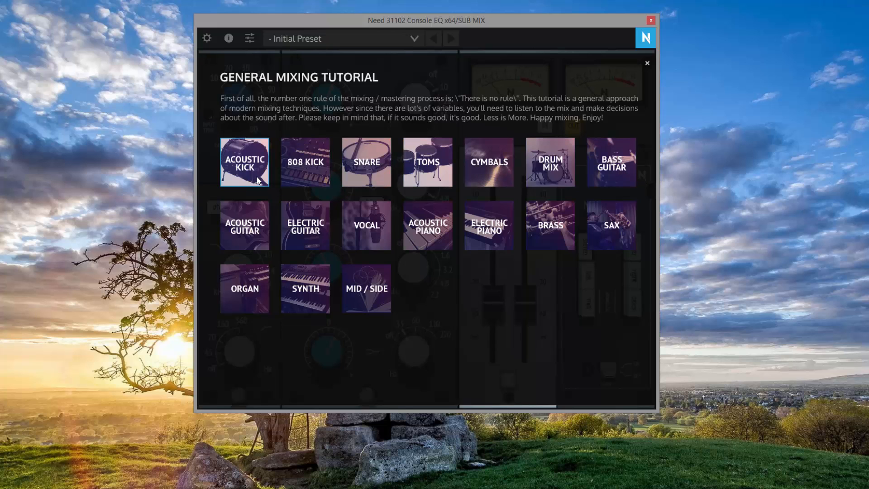
left_click(365, 171)
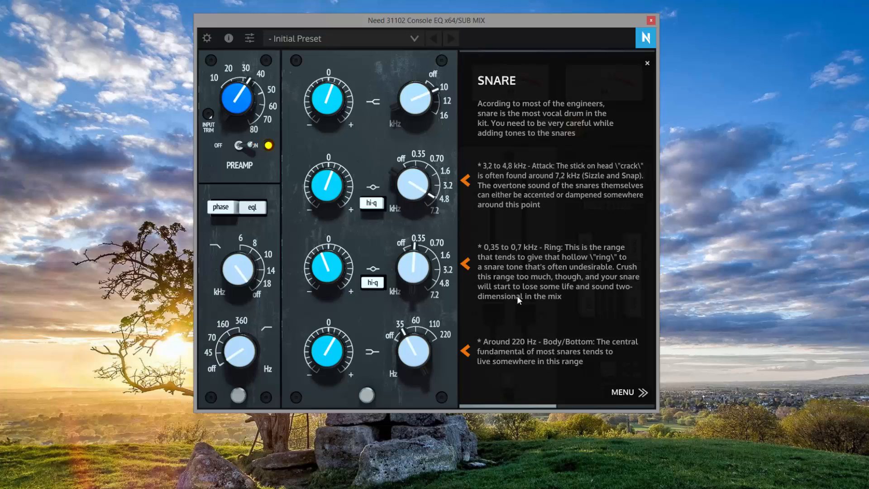
left_click(630, 393)
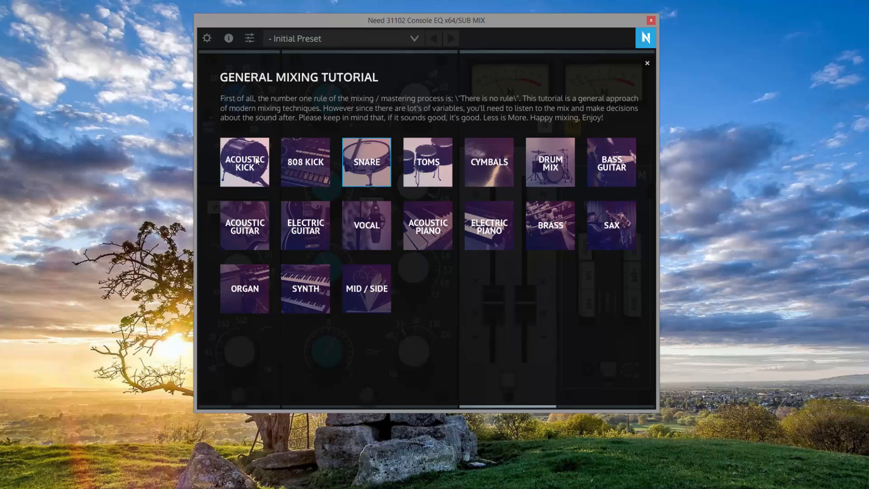
left_click(647, 64)
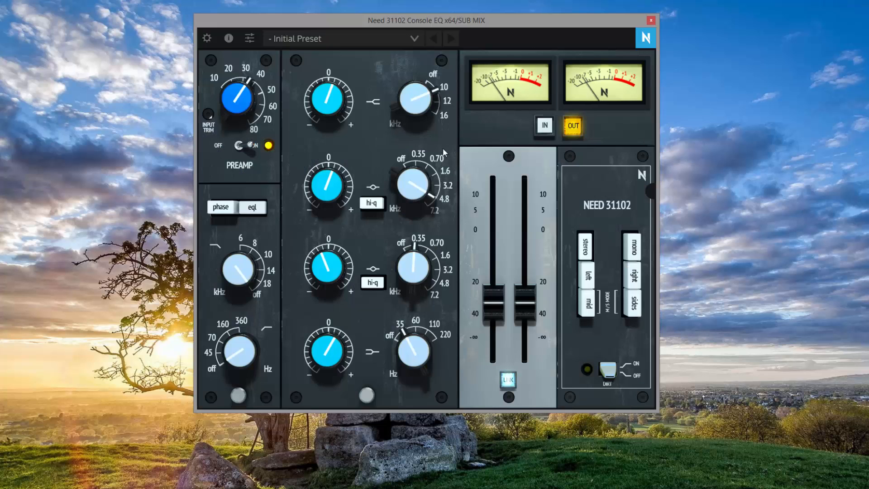
Look over the Factory Bank presets in the preset browser and close it
left_click(252, 39)
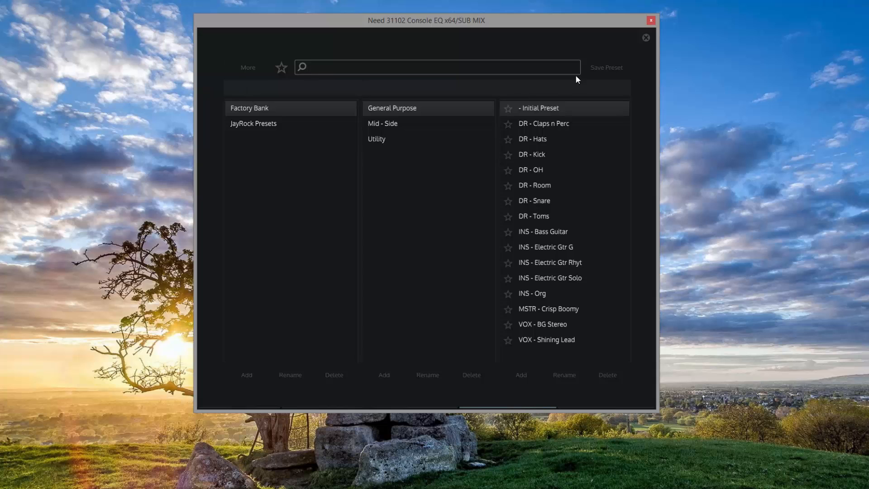
left_click(648, 39)
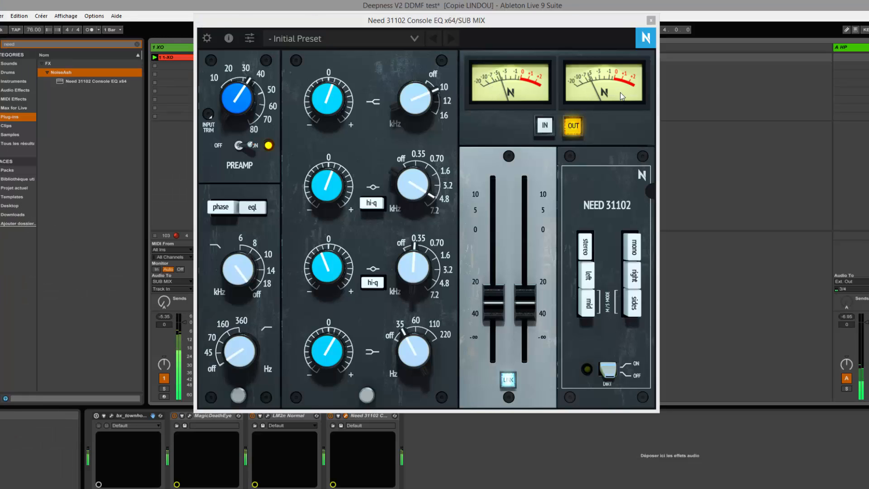
Reset the SUB MIX track volume to 0 dB and deactivate the Percussion Loops track, keeping the EQ window open
left_click_drag(612, 24, 620, 31)
left_click(656, 26)
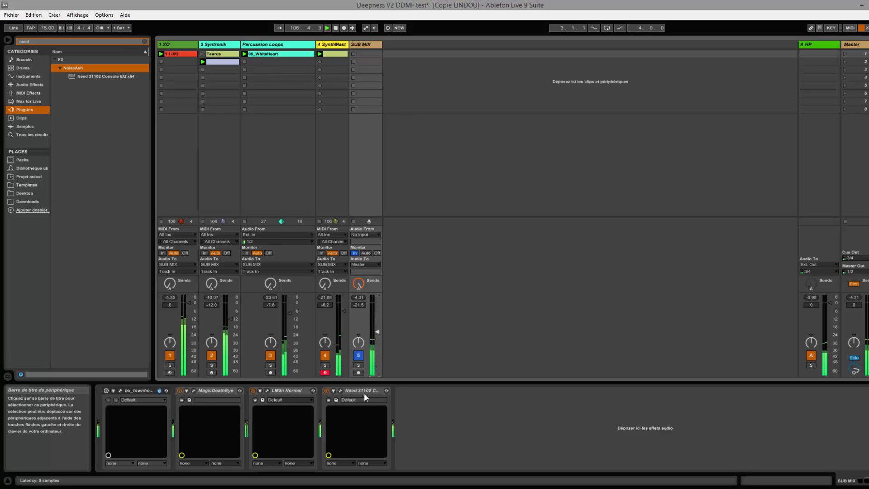
left_click(341, 390)
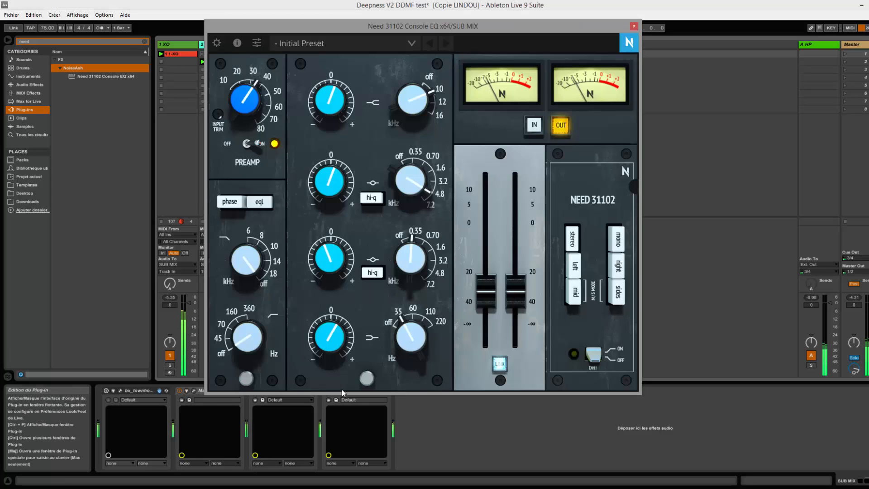
left_click_drag(493, 29, 730, 63)
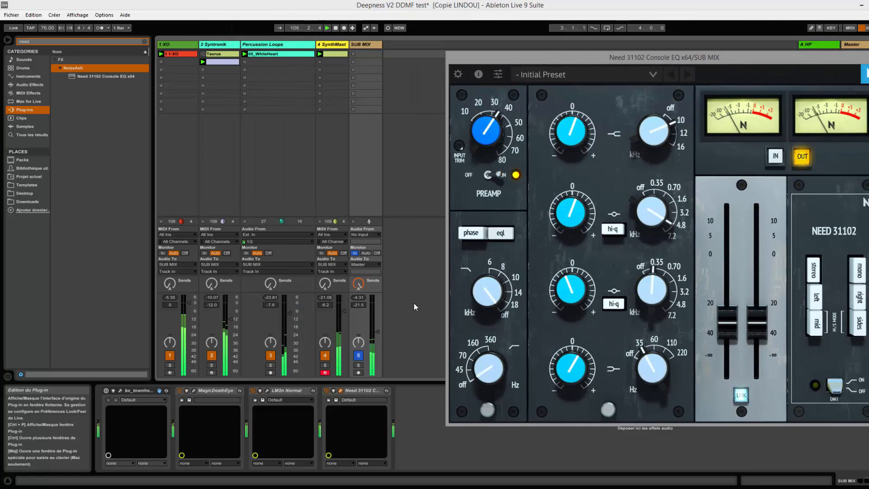
double_click(378, 331)
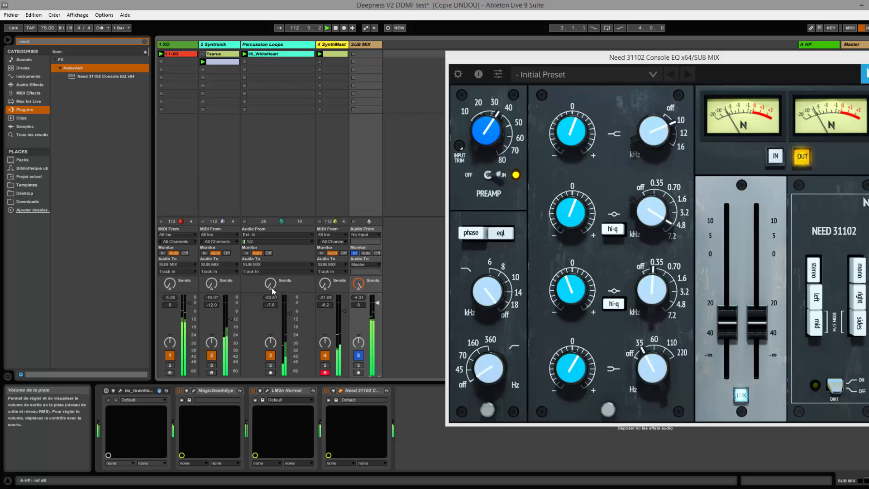
left_click(270, 356)
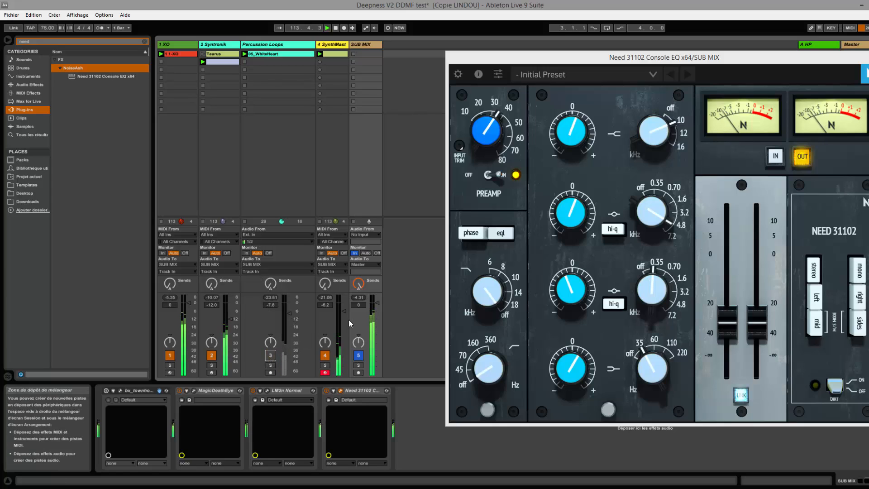
left_click_drag(578, 64, 495, 37)
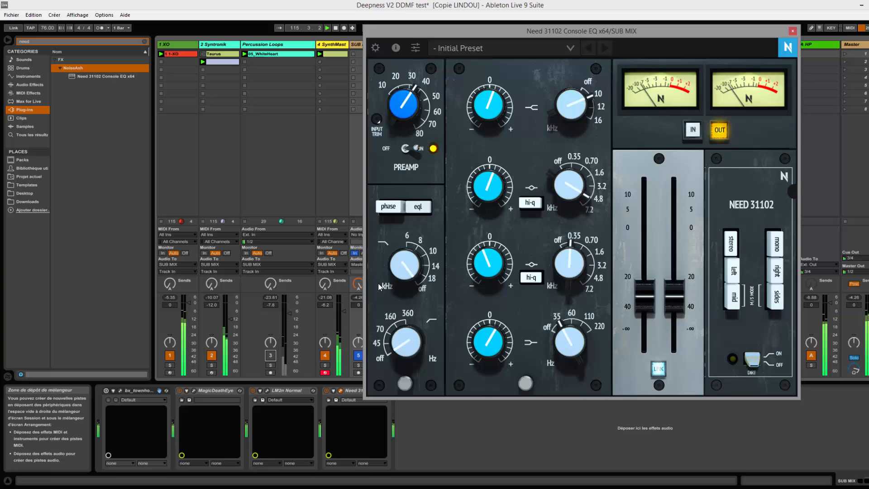
Bypass the Need 31102 EQ on the SUB MIX track and close its plug-in window
left_click(327, 391)
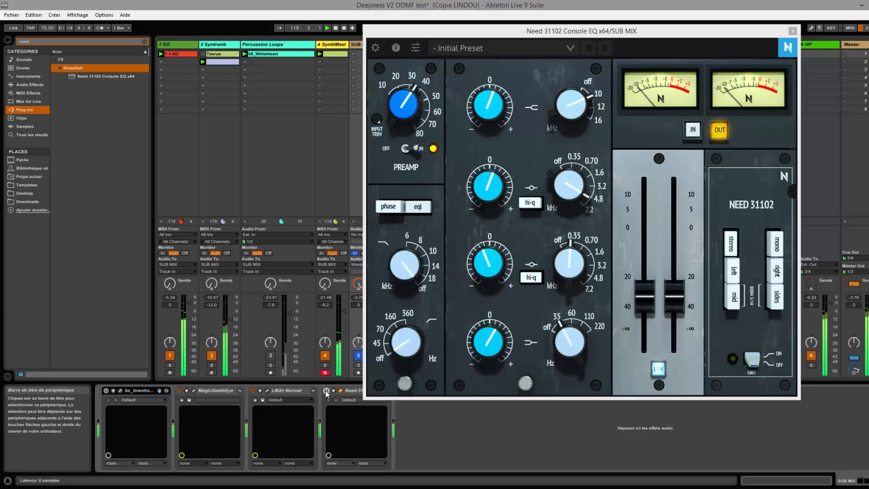
left_click(327, 390)
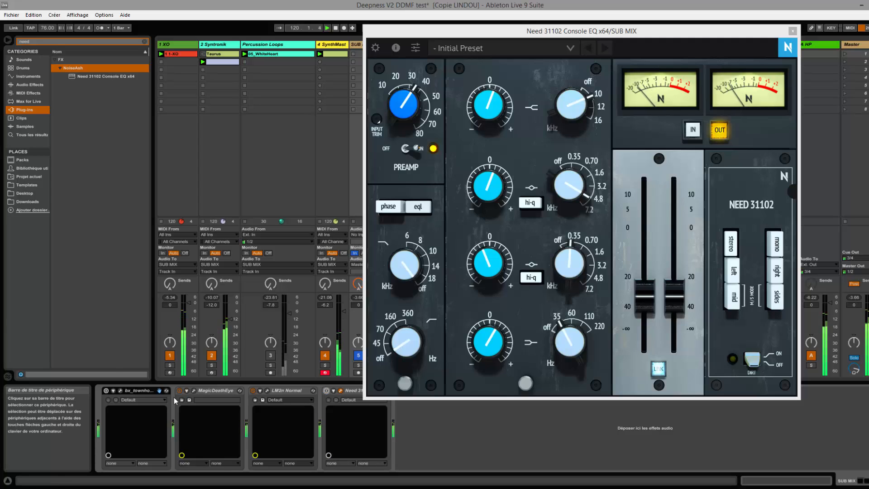
left_click(326, 391)
left_click(792, 31)
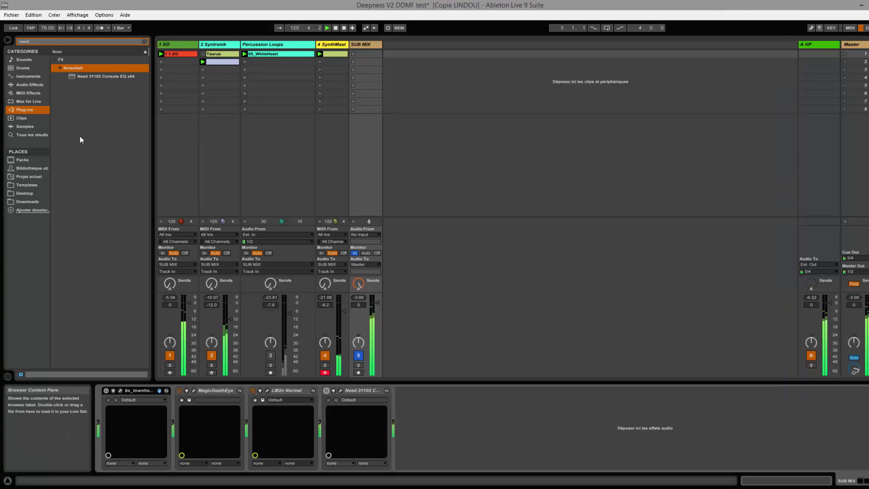
Add a second Need 31102 Console EQ x64 at the end of the SUB MIX chain and place its window beside the mixer
left_click_drag(102, 77, 254, 72)
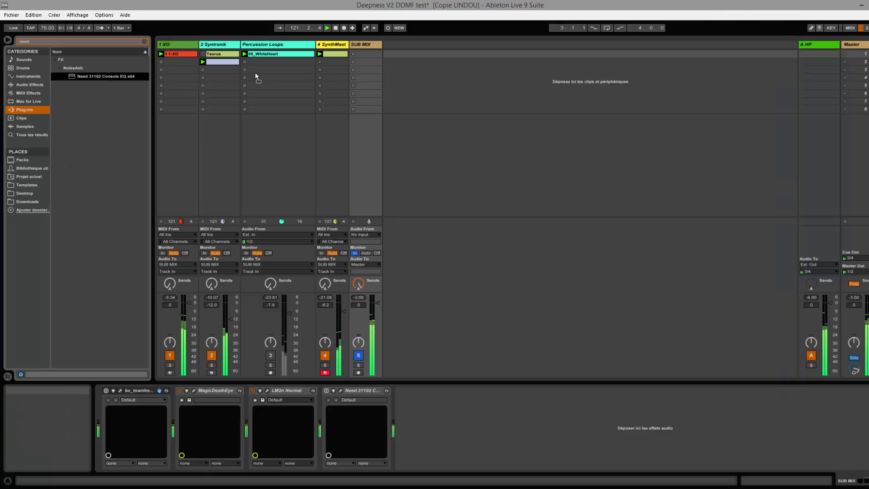
mouse_move(310, 73)
left_mouse_down()
mouse_move(366, 56)
mouse_move(306, 275)
mouse_move(251, 412)
mouse_move(371, 105)
mouse_move(378, 139)
left_mouse_up()
left_click_drag(368, 71, 369, 69)
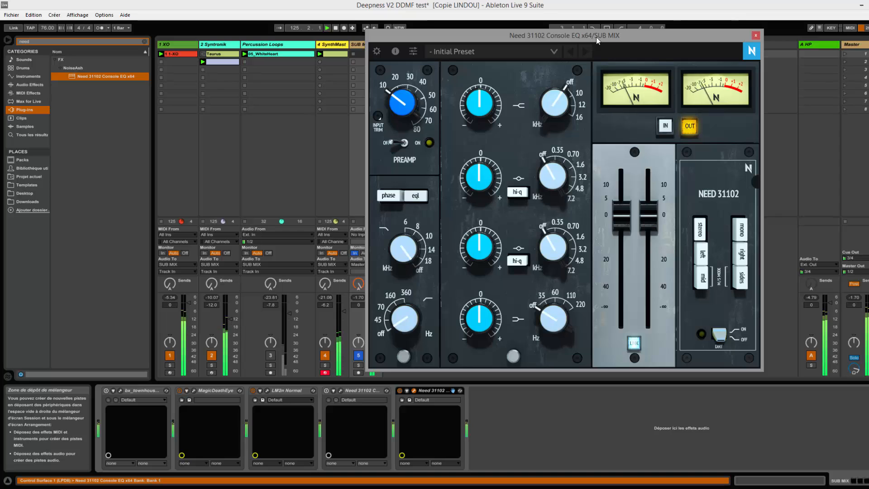
left_click_drag(597, 35, 689, 40)
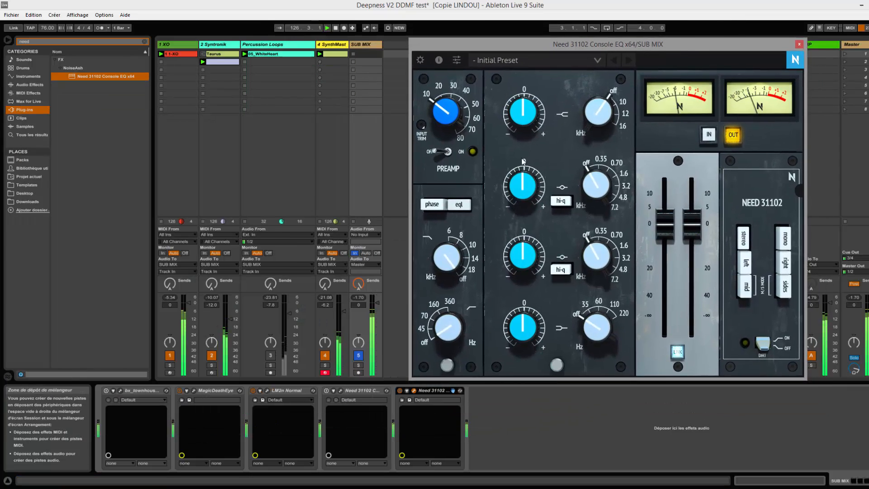
Lower the SUB MIX track volume to -11.4 dB
left_click_drag(376, 303, 376, 318)
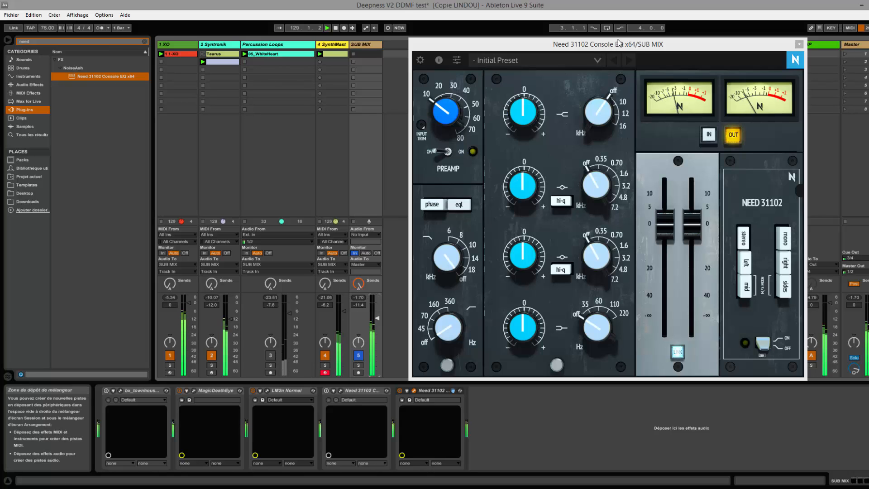
left_click_drag(615, 44, 470, 37)
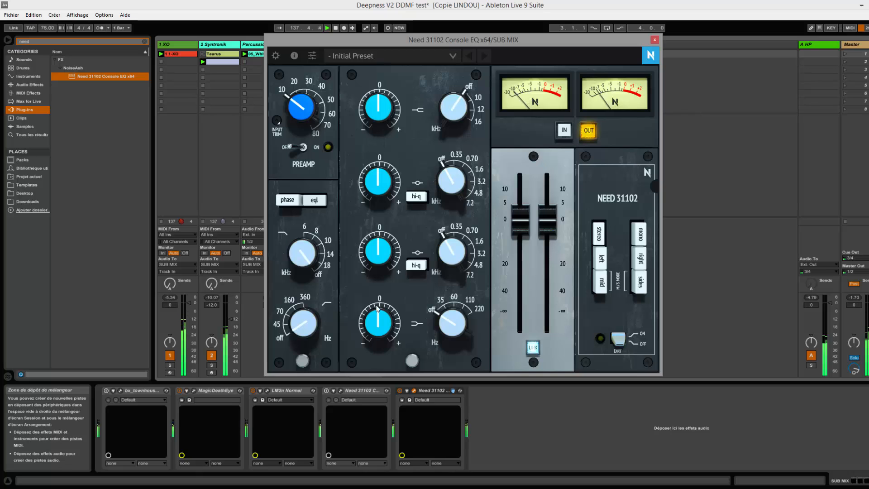
left_click_drag(573, 39, 798, 52)
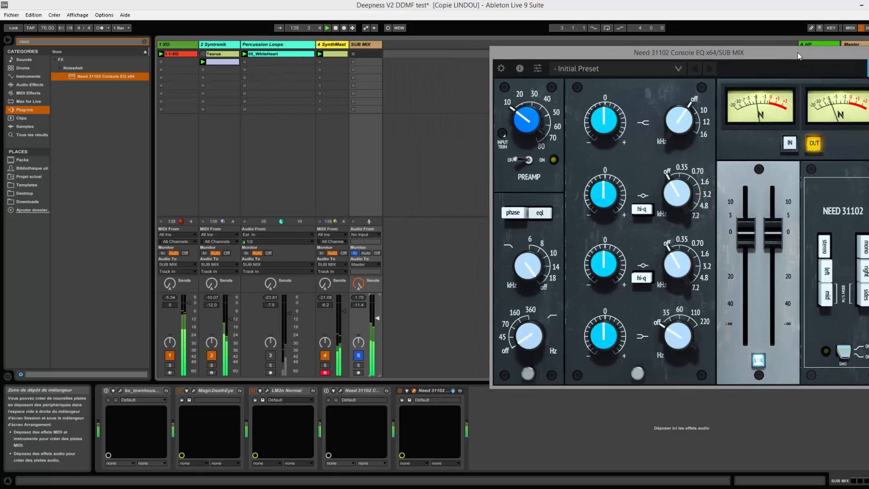
Reset the SUB MIX track volume to its default and switch on the new EQ's preamp
double_click(377, 319)
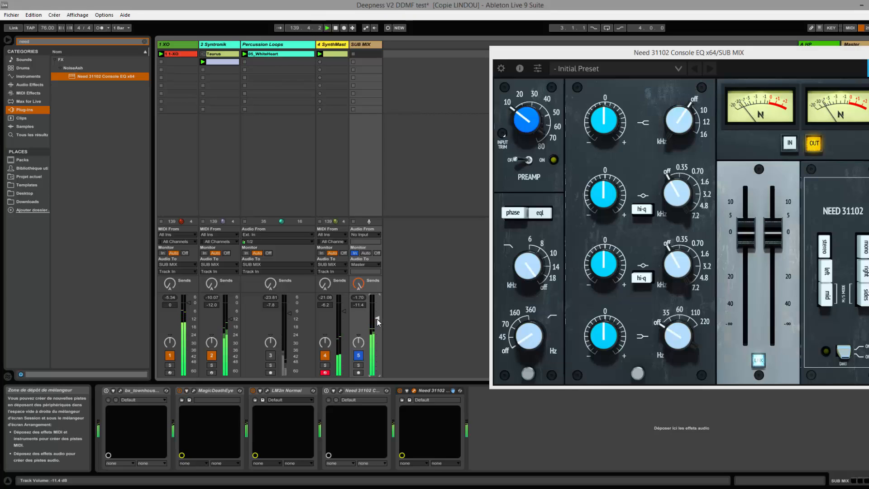
left_click_drag(615, 51, 377, 47)
left_click(292, 155)
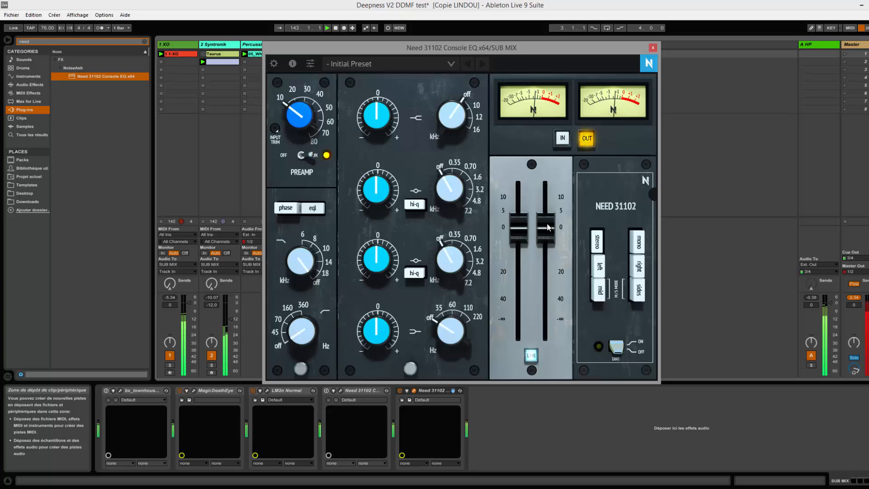
Lower the EQ's linked output faders to -14.5 dB and raise the preamp gain to just above 20
left_click_drag(547, 227, 546, 261)
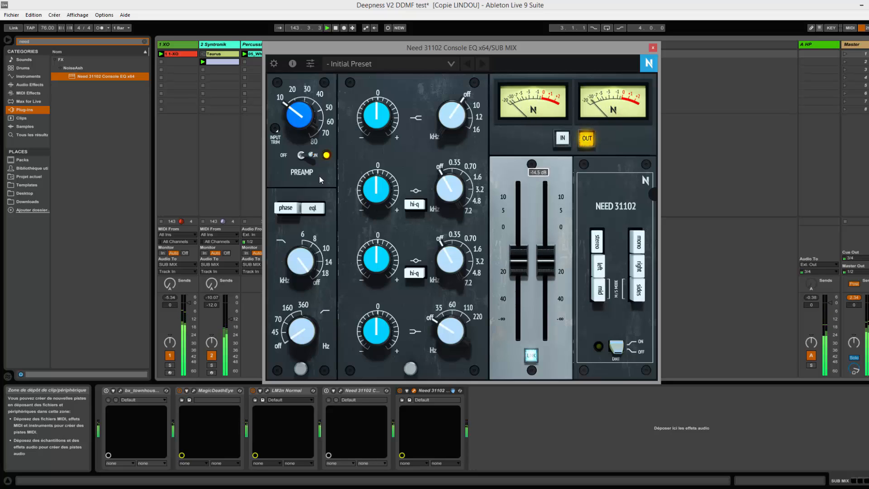
left_click_drag(296, 129, 299, 115)
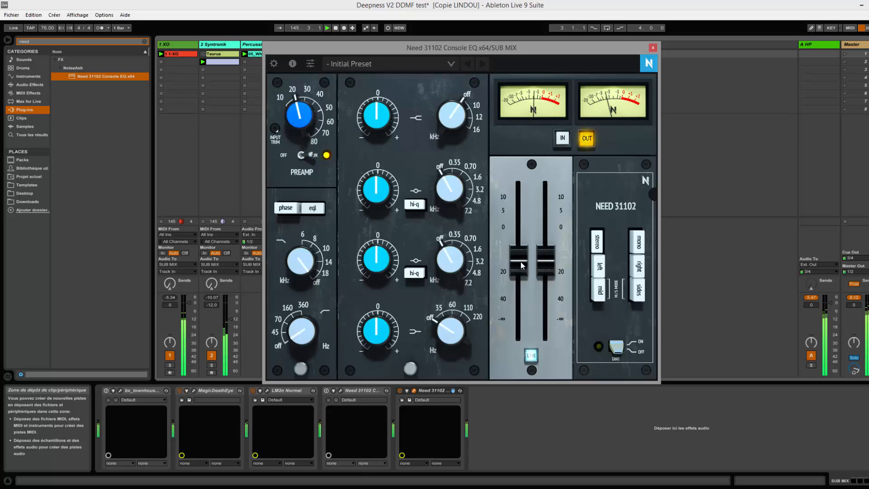
Raise the EQ's preamp gain to 38.56 and lower the linked output faders to -28.9 dB
left_click_drag(519, 259, 521, 273)
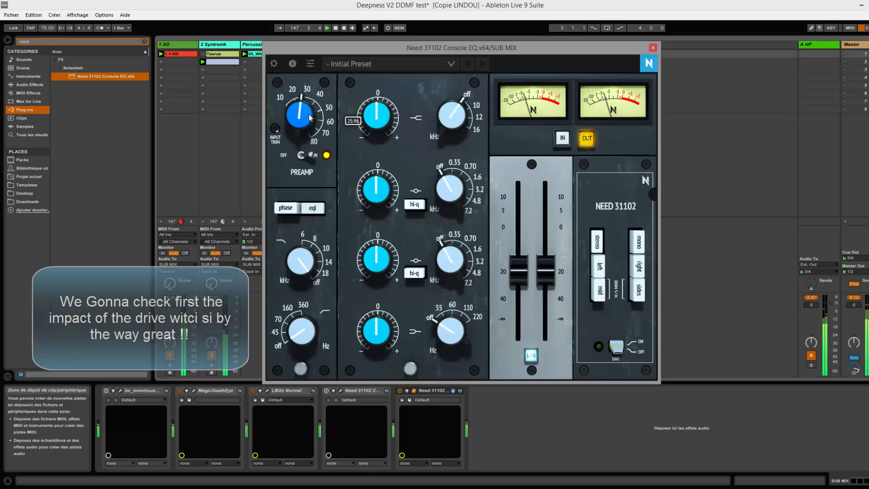
left_click_drag(310, 117, 311, 119)
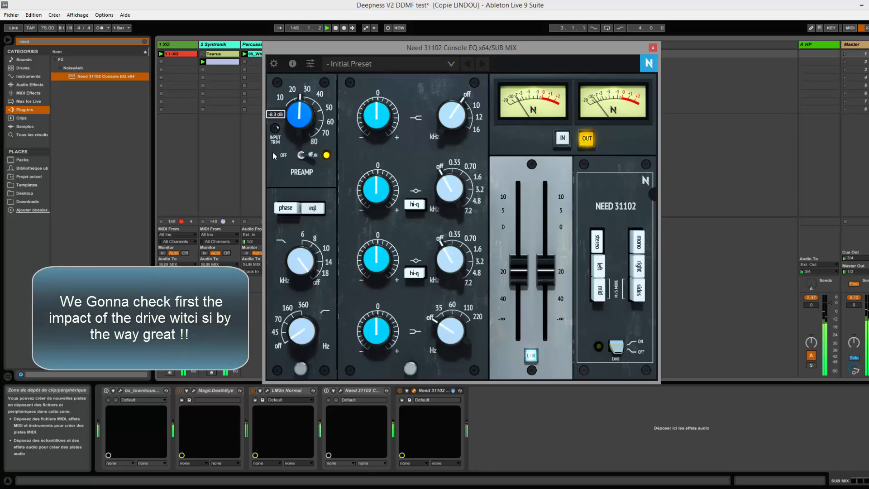
left_click_drag(299, 118, 307, 107)
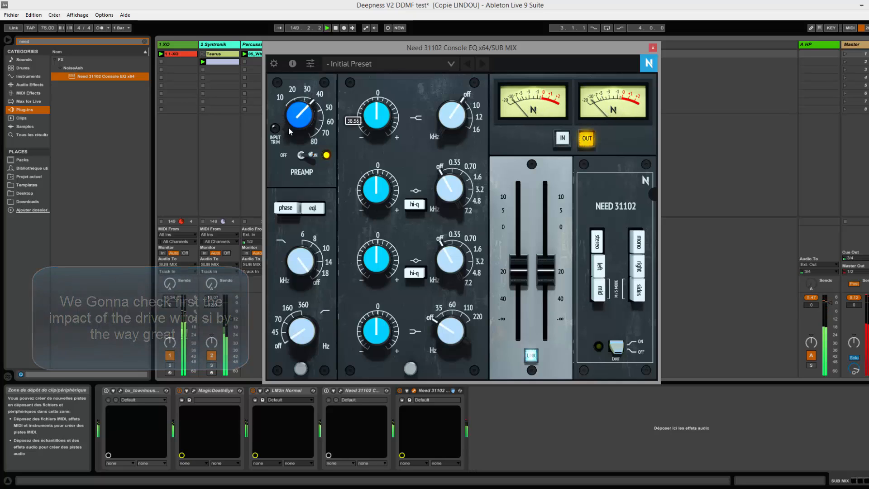
mouse_move(548, 288)
left_mouse_down()
mouse_move(547, 298)
mouse_move(546, 287)
left_mouse_up()
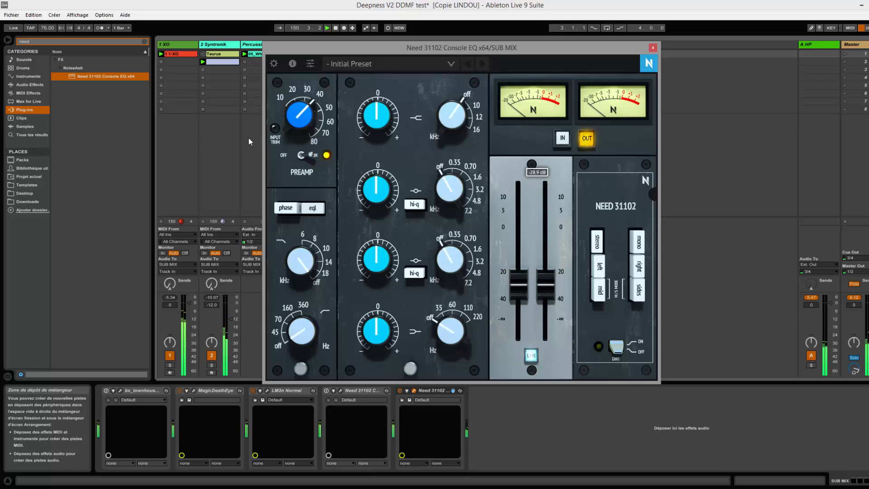
Try an input trim of -13.4 dB, return it to 0.0 dB, and lower the linked output faders to just above the 40 mark
mouse_move(282, 100)
left_mouse_down()
mouse_move(289, 71)
mouse_move(283, 117)
left_mouse_up()
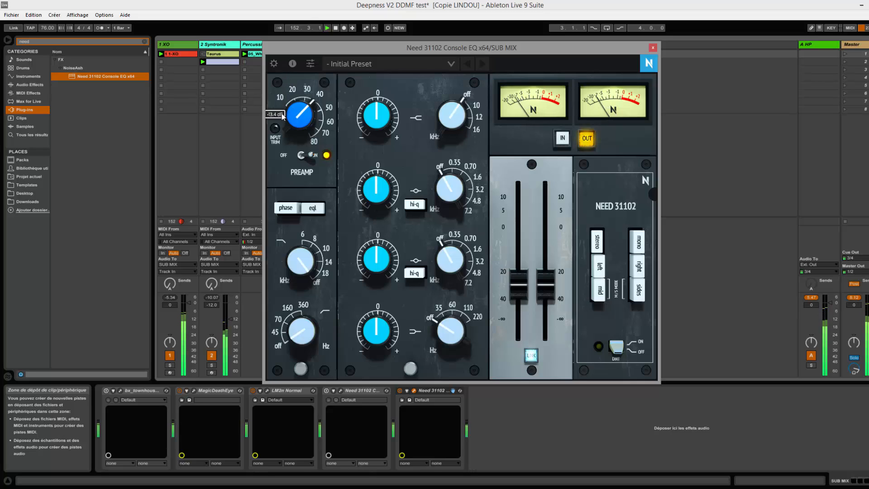
left_click_drag(542, 286, 547, 276)
left_click_drag(274, 129, 305, 118)
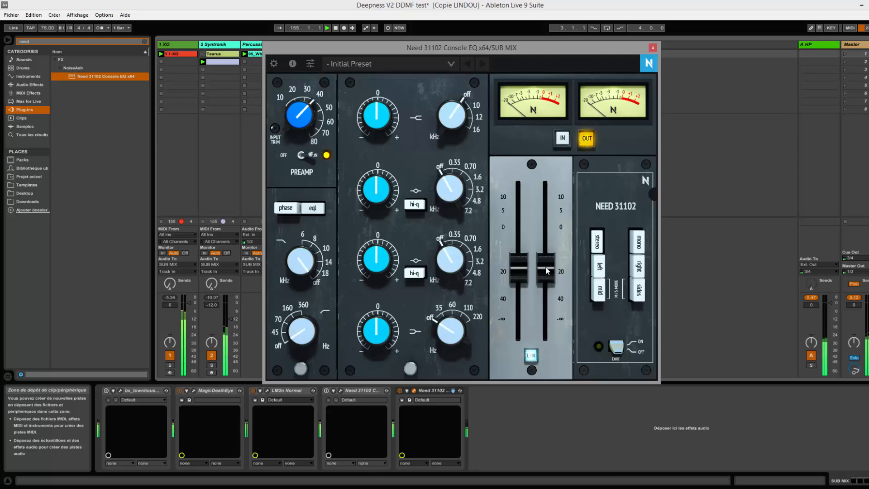
left_click_drag(545, 272, 543, 294)
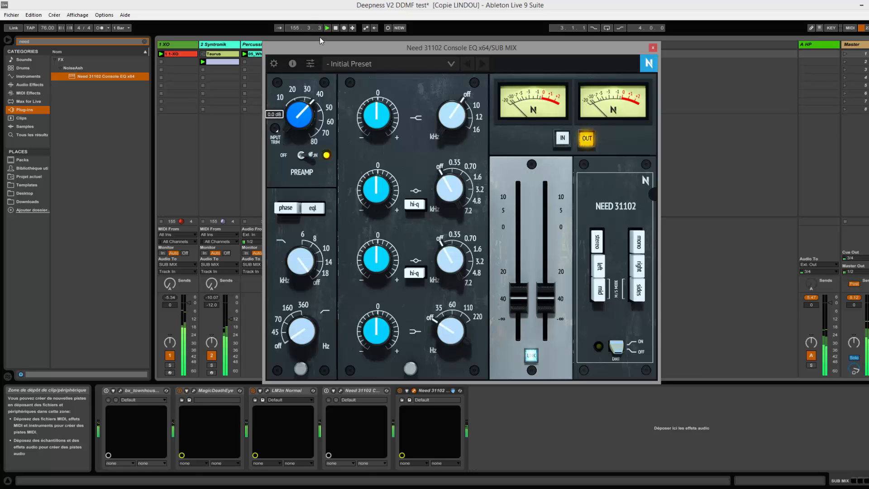
mouse_move(302, 114)
left_mouse_down()
mouse_move(309, 97)
mouse_move(308, 118)
left_mouse_up()
left_click_drag(543, 290, 548, 300)
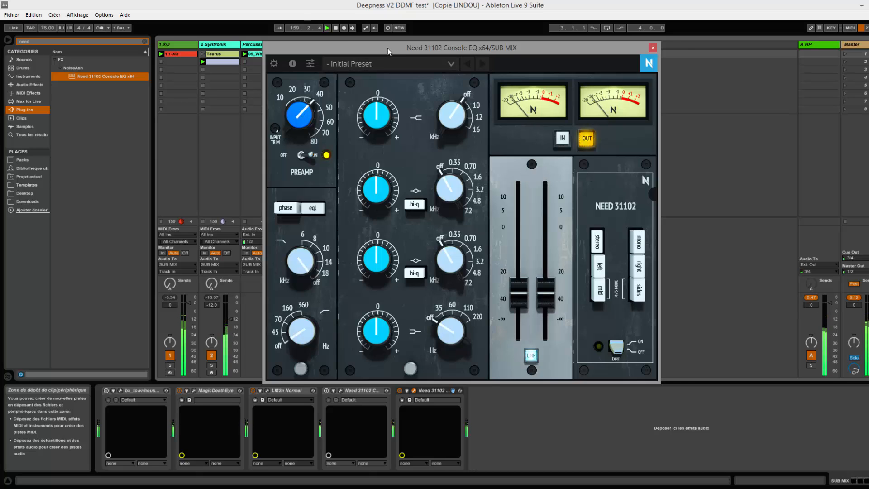
Uncover the SUB MIX channel, move LM2n Normal to the end of its device chain and show the loudness meter's window
left_click_drag(388, 48, 543, 41)
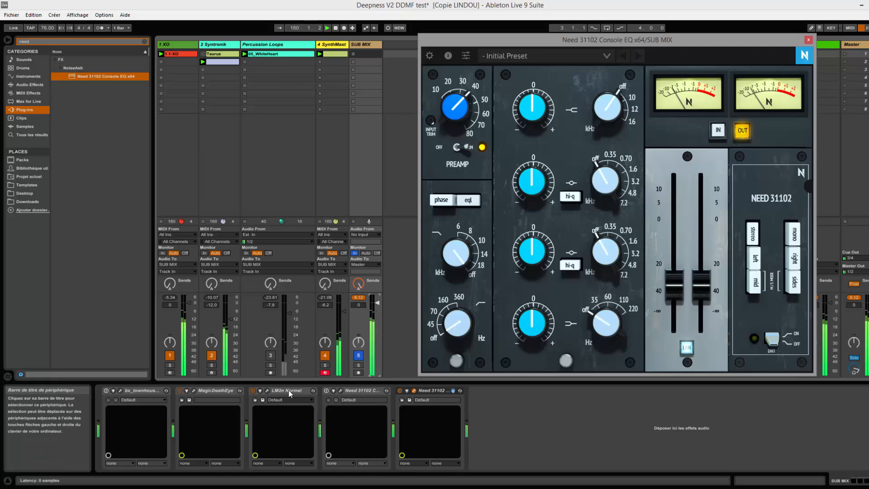
left_click_drag(288, 394, 462, 397)
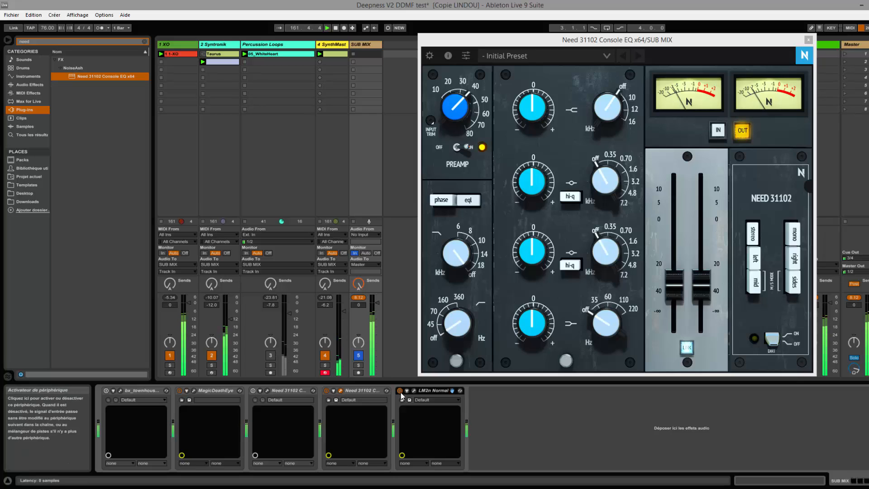
left_click(414, 391)
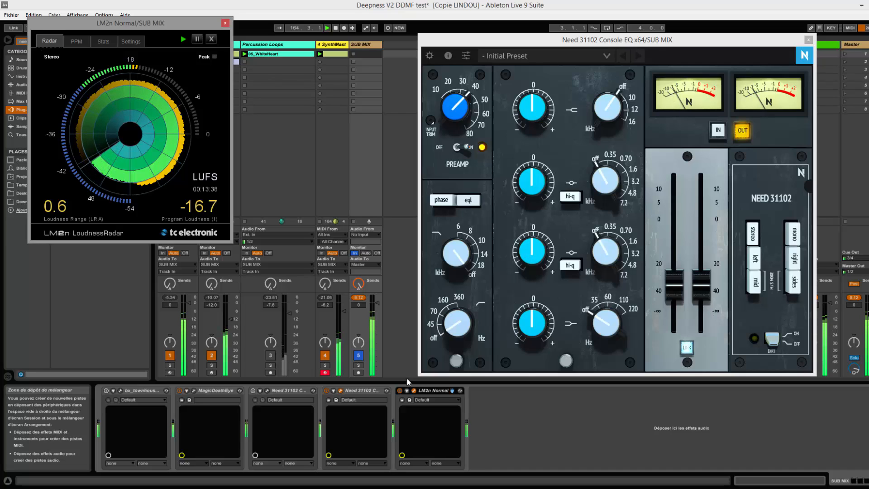
Level-match the second Need 31102 against bypass, fine-tuning its linked output faders between the 20 and 40 marks
left_click(327, 390)
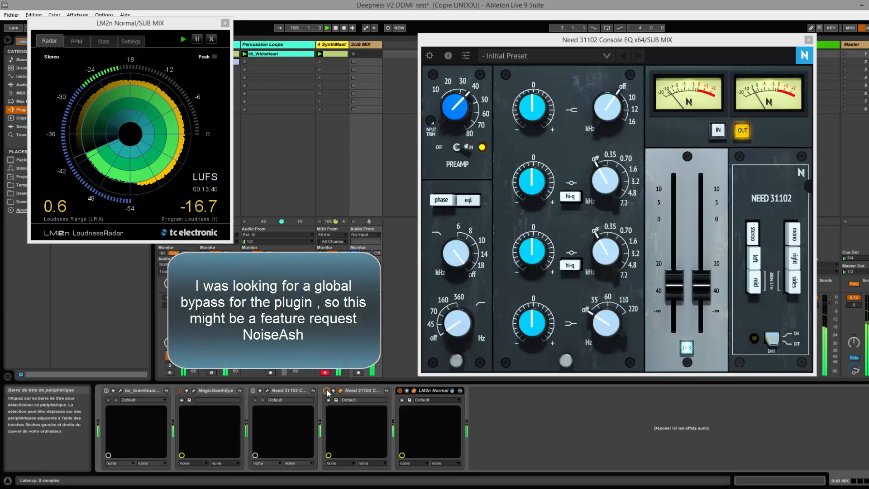
left_click(326, 390)
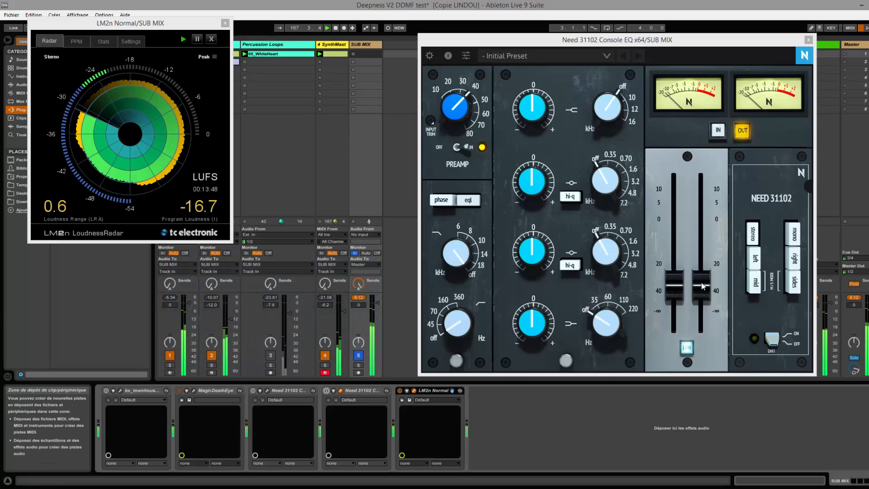
left_click_drag(703, 286, 703, 278)
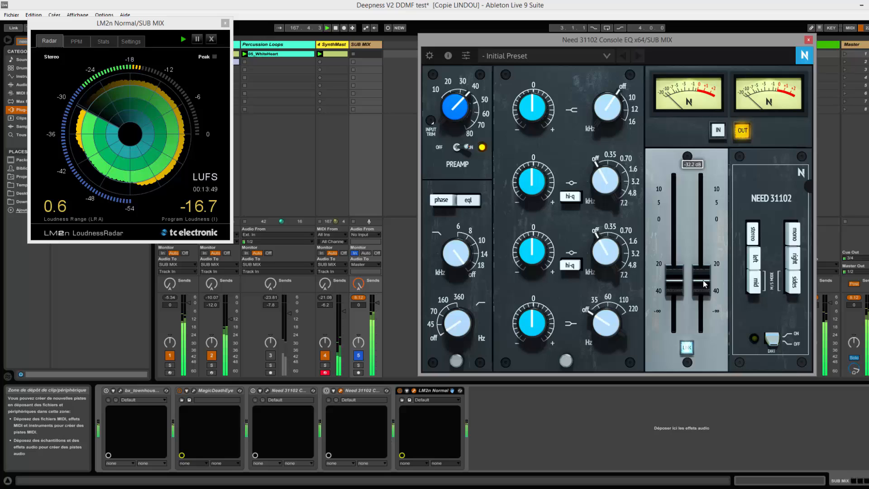
left_click(326, 391)
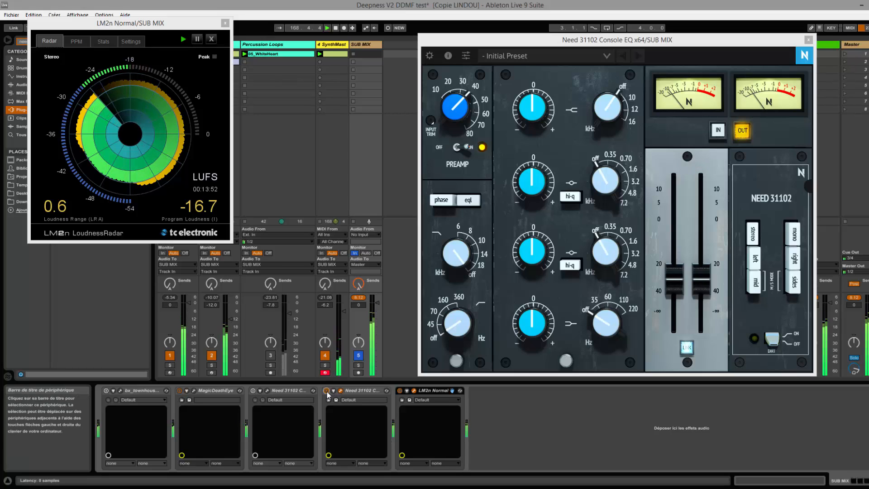
left_click_drag(703, 282, 707, 289)
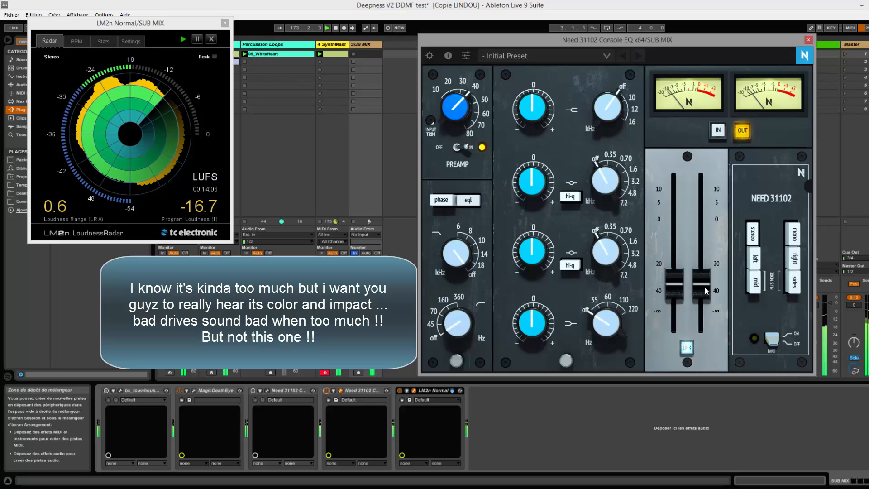
left_click_drag(698, 285, 698, 284)
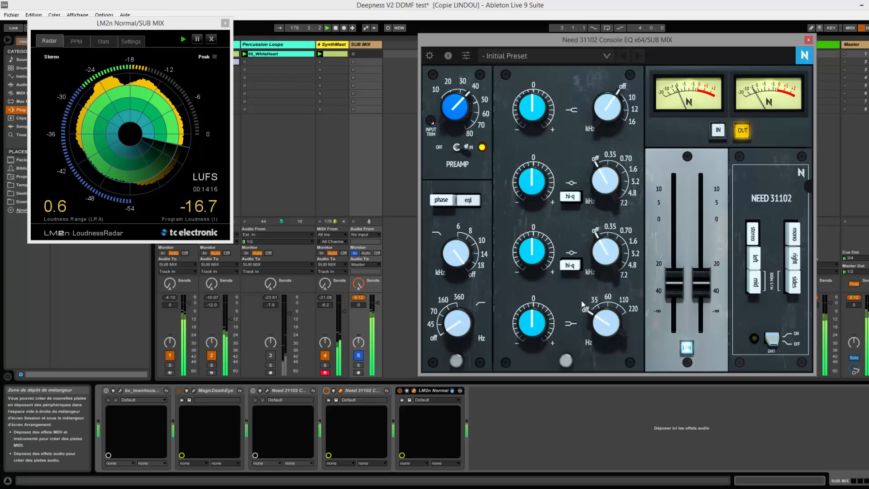
Compare the SUB MIX sound with the second Need 31102 bypassed and active, leaving it switched on
left_click(326, 391)
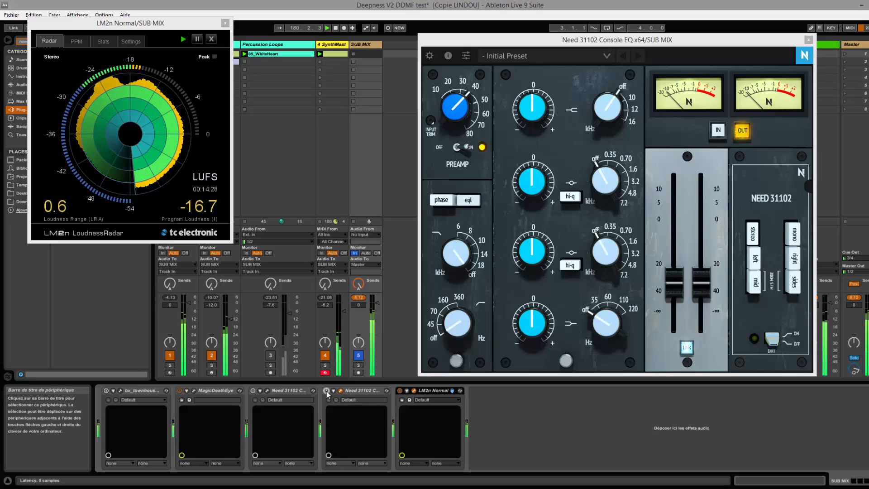
left_click(327, 391)
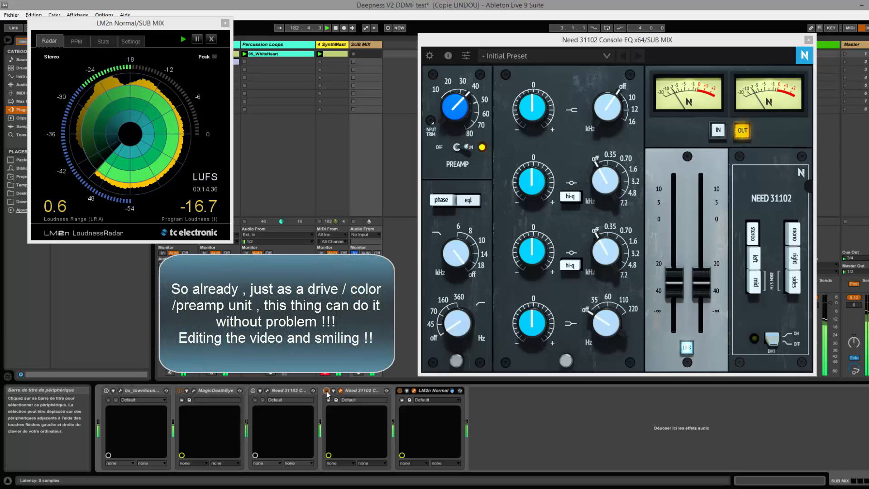
left_click(327, 391)
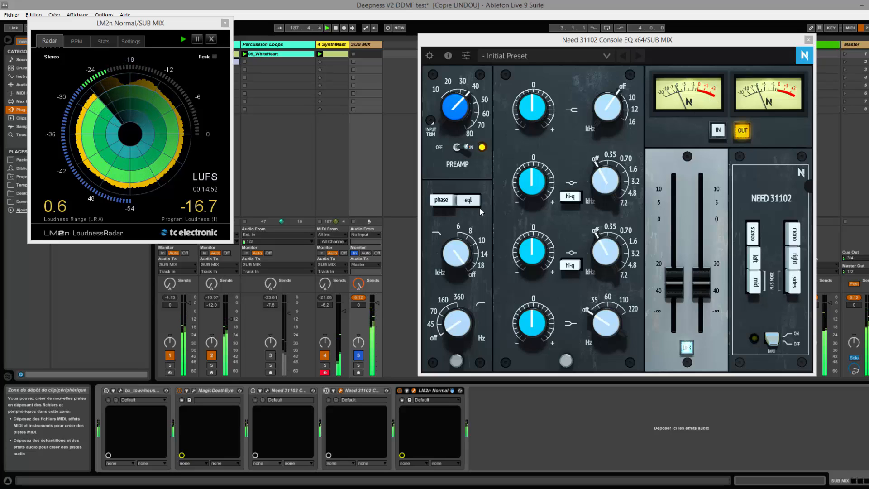
left_click(326, 391)
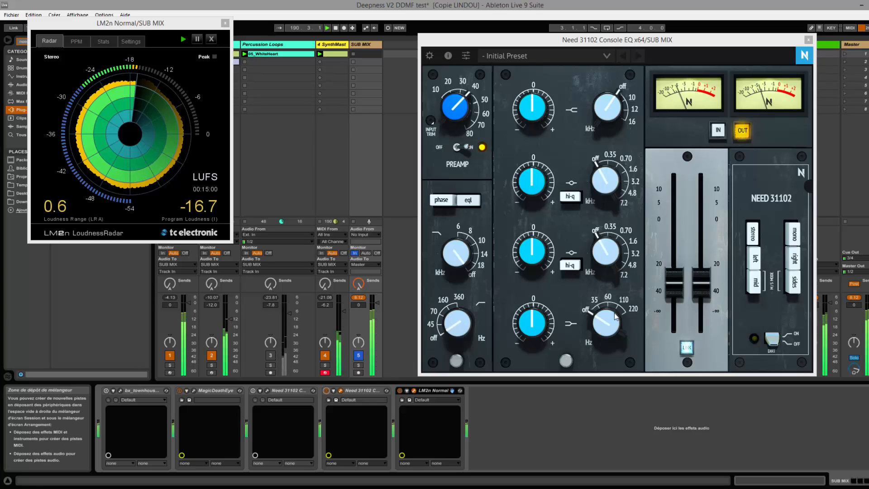
Set the low shelf to 35 Hz with a moderate boost and the high-pass filter to 45 Hz
left_click(605, 323)
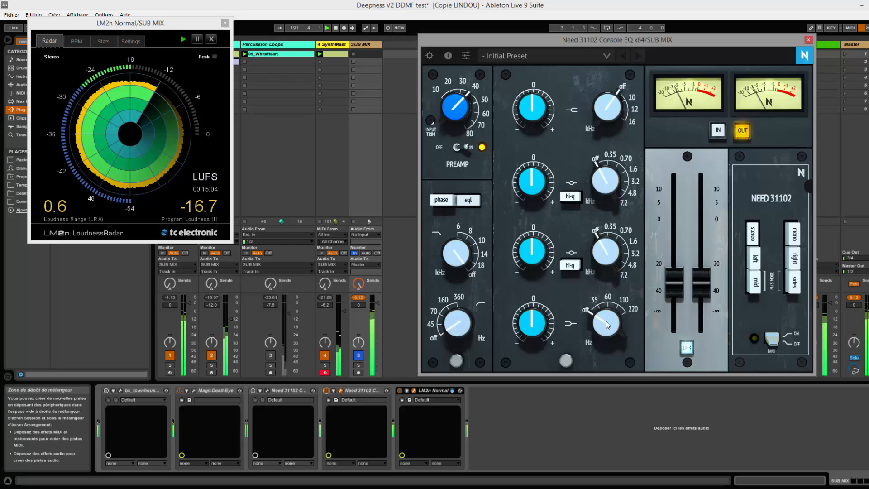
scroll(543, 325, "up", 3)
scroll(543, 325, "up", 3)
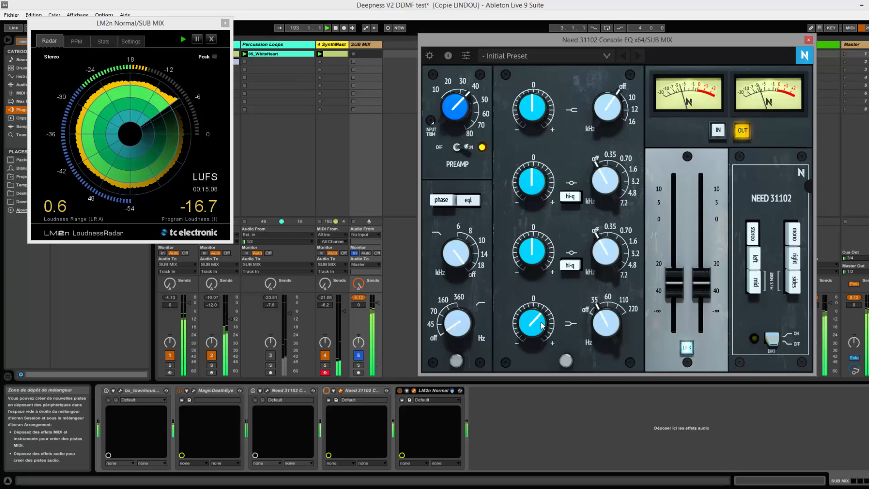
scroll(543, 325, "down", 1)
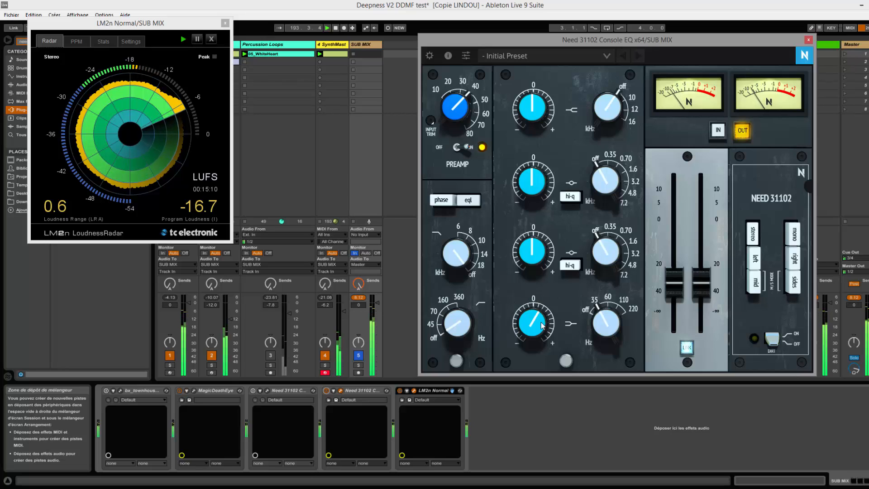
scroll(543, 325, "down", 1)
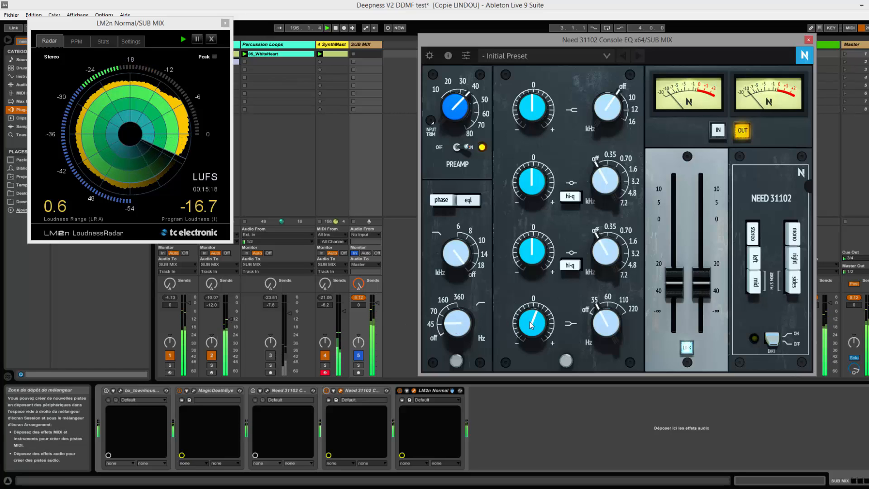
Fine-tune the 35 Hz low-shelf boost to about 2 and compare the result with the EQ bypassed
scroll(535, 324, "up", 1)
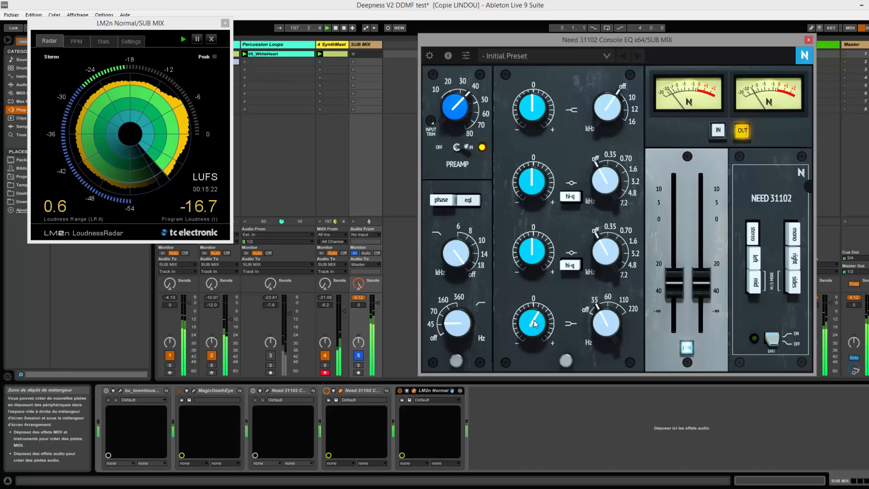
mouse_move(535, 324)
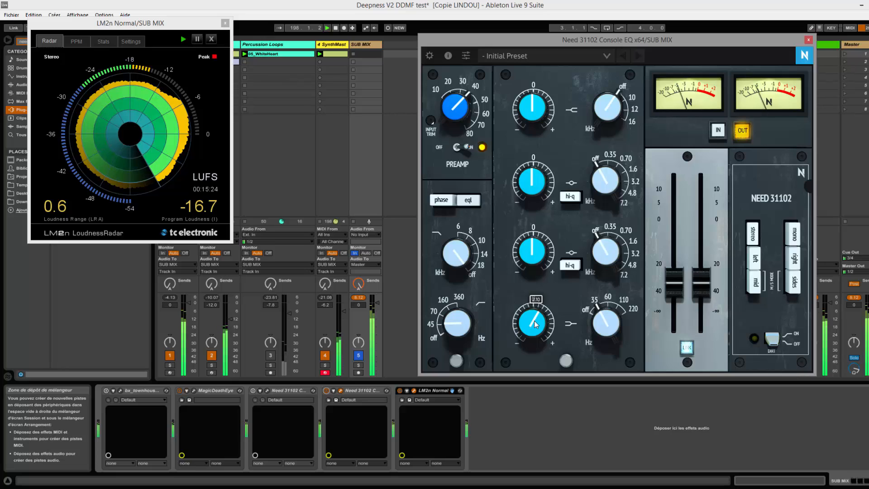
scroll(534, 324, "down", 2)
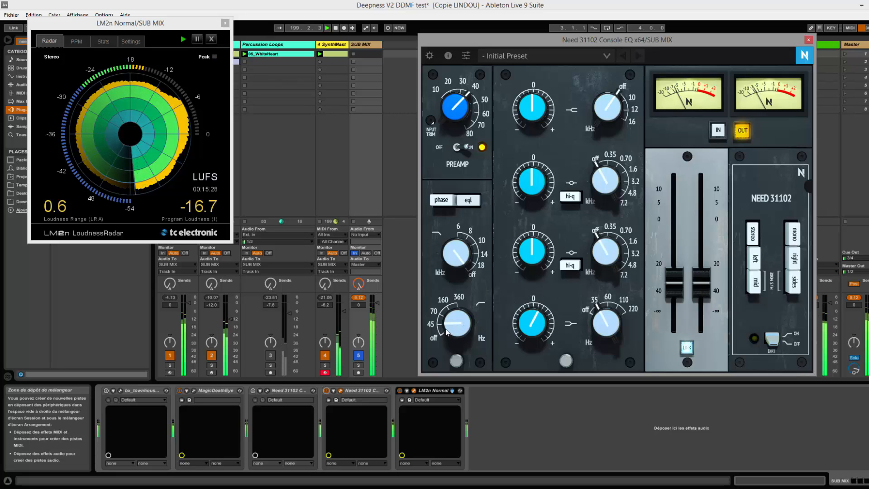
left_click_drag(534, 318, 534, 316)
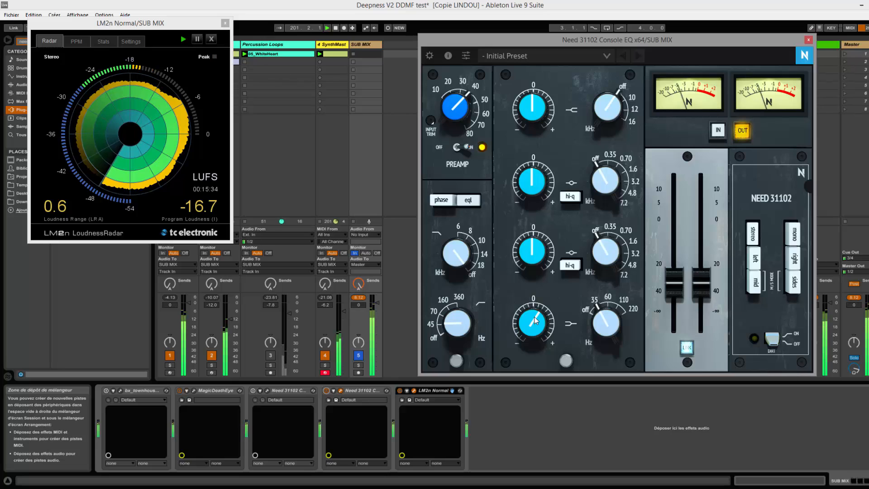
left_click_drag(536, 321, 537, 323)
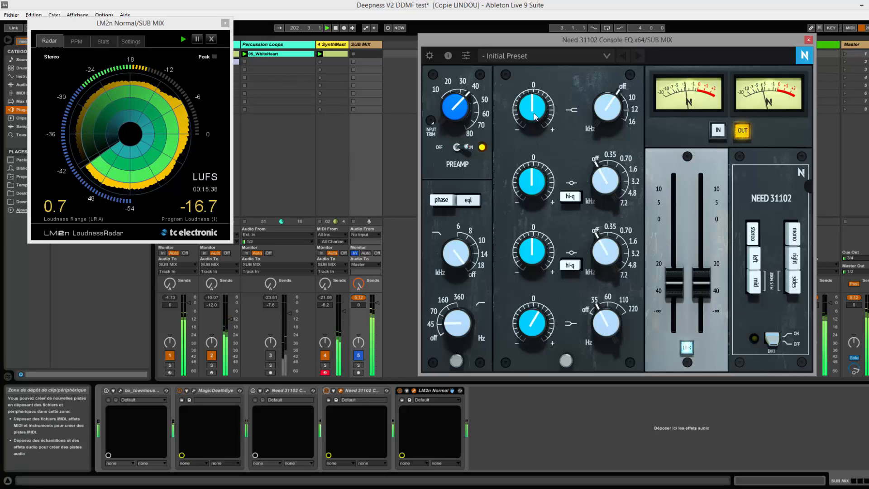
left_click(327, 391)
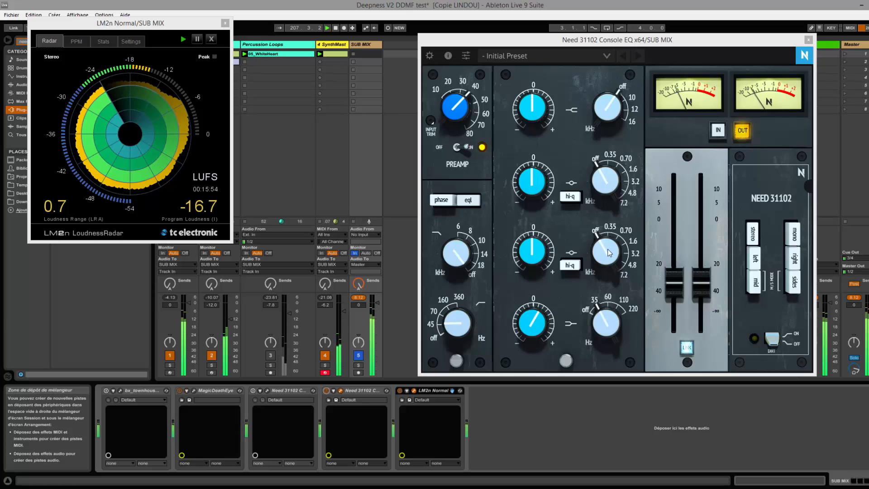
Set the lower mid band to 0.35 kHz, toggle its hi-q switch and cut its gain to near the minimum
scroll(605, 251, "up", 1)
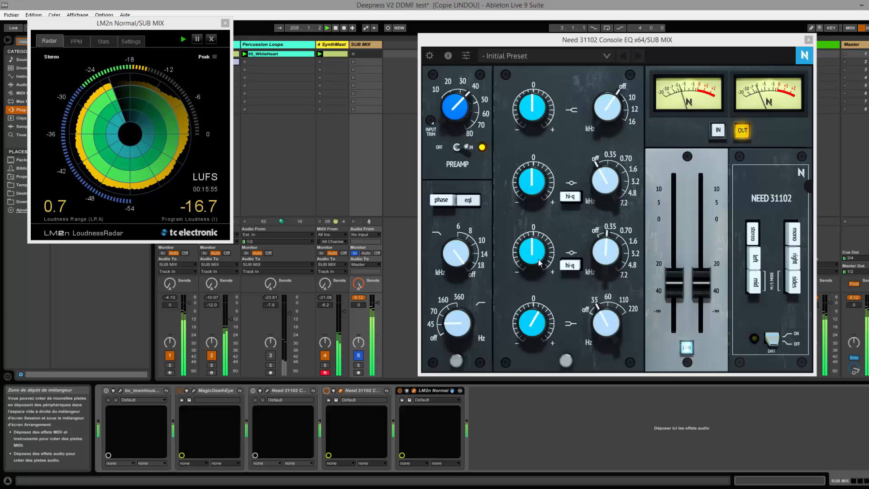
left_click(573, 267)
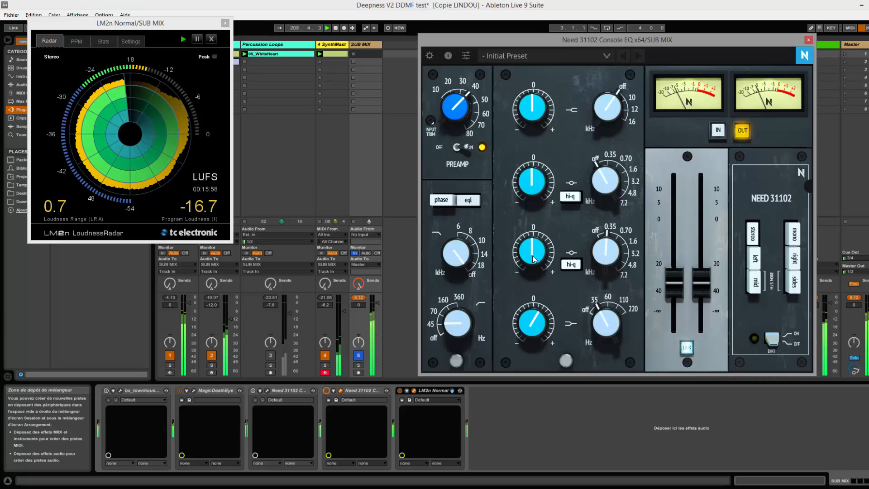
scroll(534, 259, "down", 5)
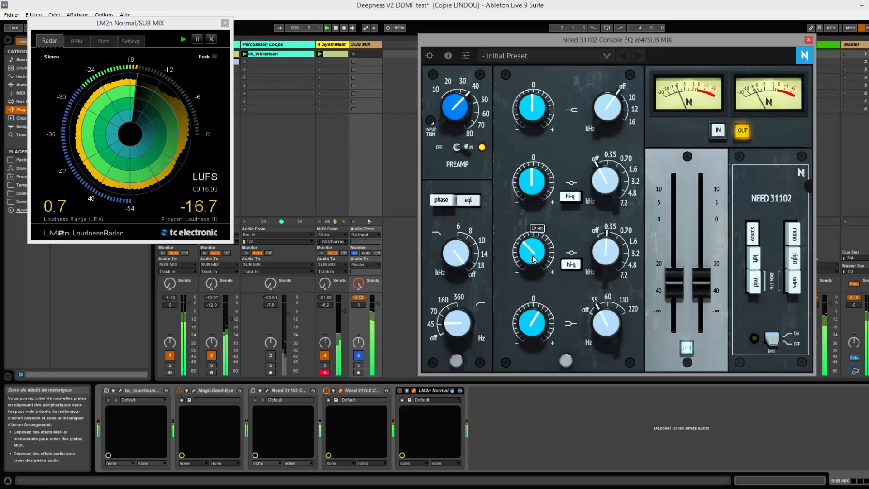
scroll(534, 259, "down", 5)
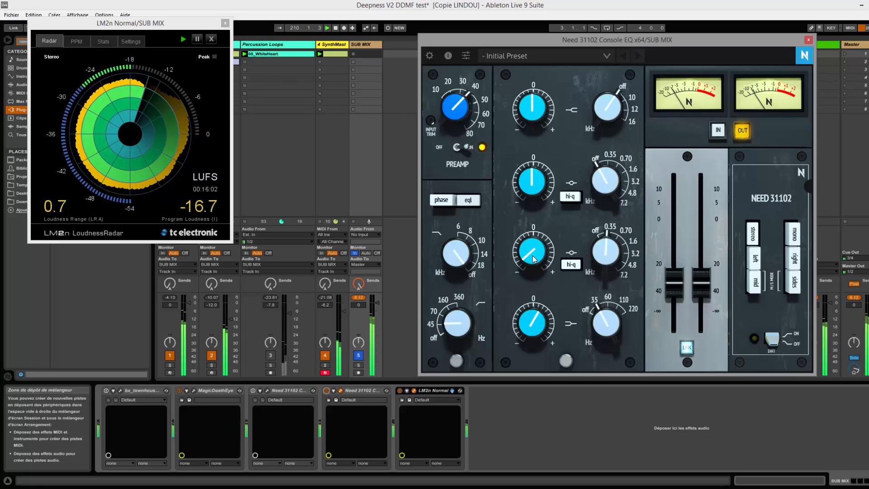
Ease the 0.35 kHz lower mid band to a slight cut and add a small high-shelf boost at 16 kHz
scroll(534, 258, "up", 10)
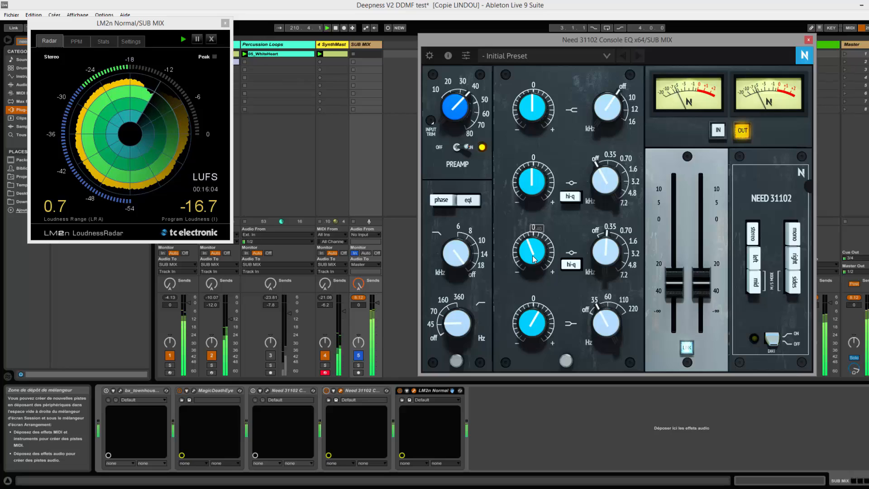
scroll(534, 259, "down", 3)
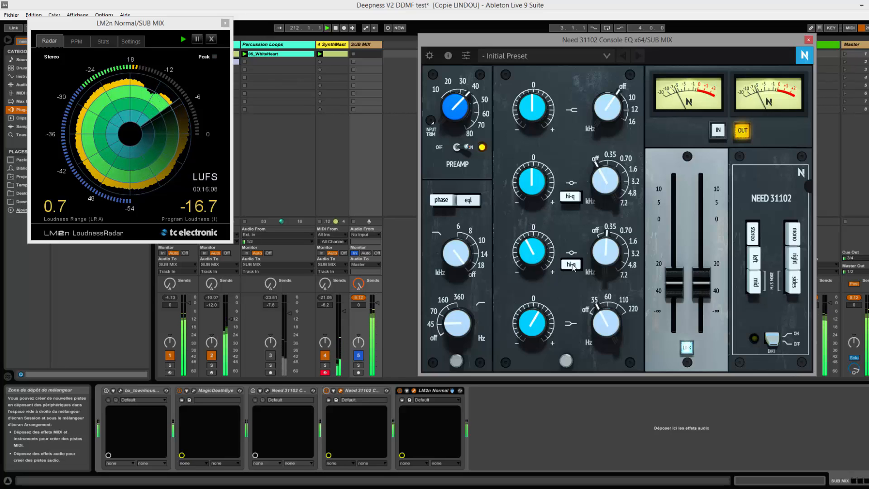
mouse_move(534, 258)
left_mouse_down()
mouse_move(525, 271)
mouse_move(533, 254)
left_mouse_up()
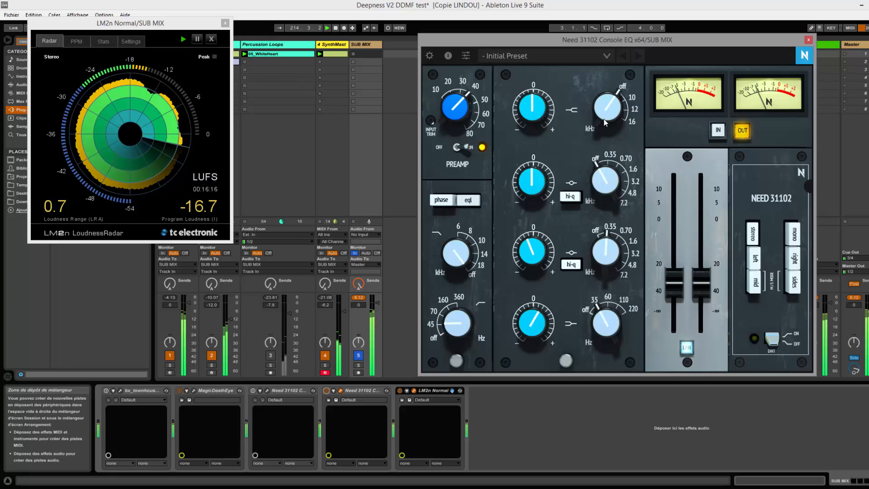
left_click_drag(598, 117, 597, 103)
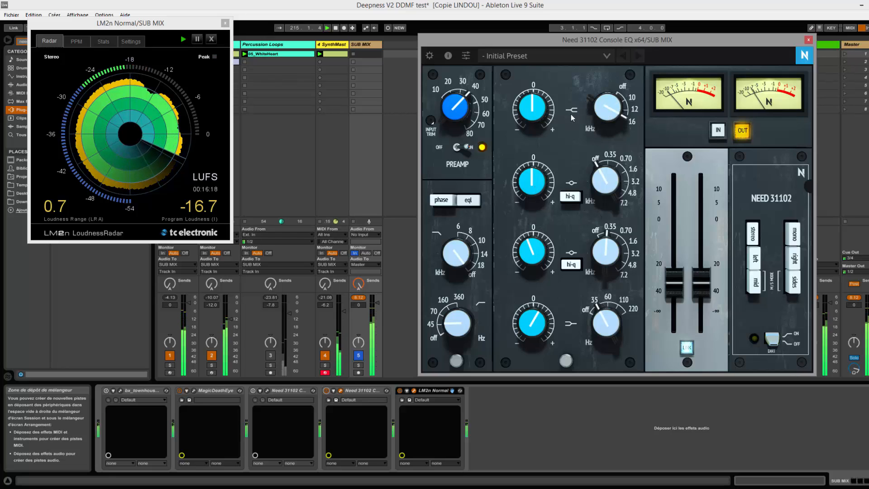
left_click_drag(542, 122, 542, 117)
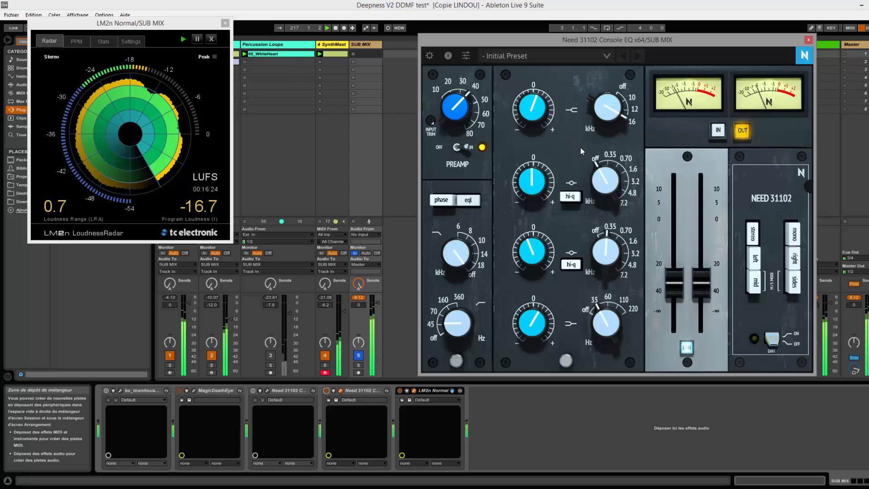
Set the upper mid band to 1.6 kHz with a strong boost and try its hi-q switch
scroll(611, 185, "up", 5)
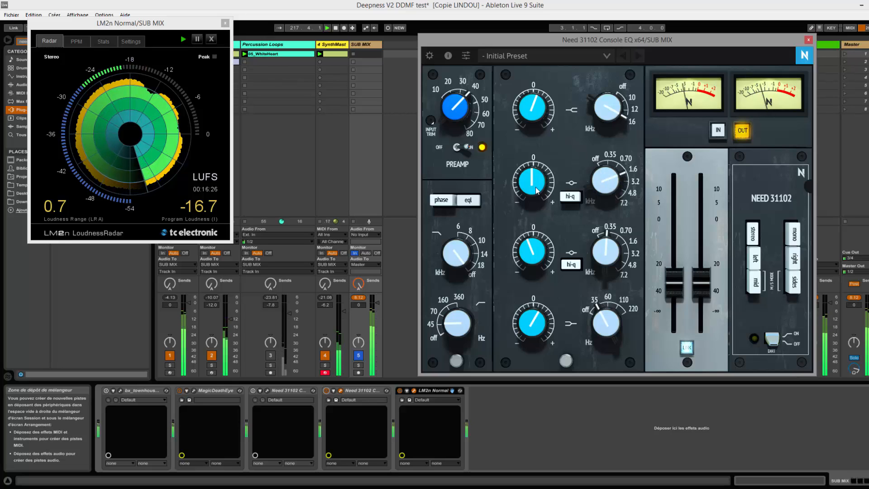
scroll(536, 190, "up", 2)
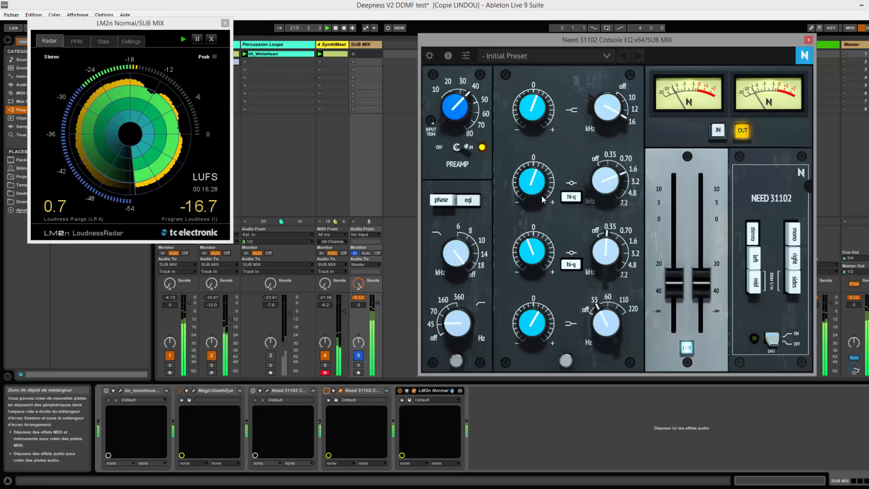
scroll(530, 194, "up", 4)
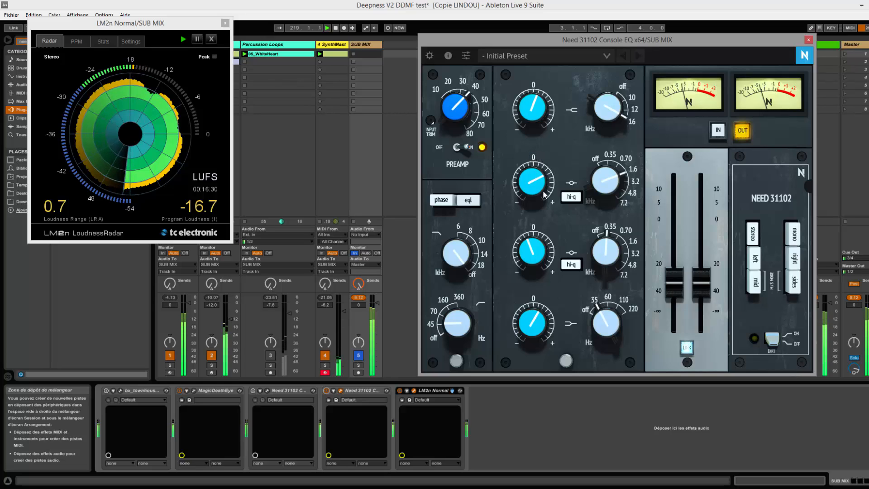
scroll(538, 190, "down", 1)
scroll(612, 187, "up", 2)
left_click(569, 199)
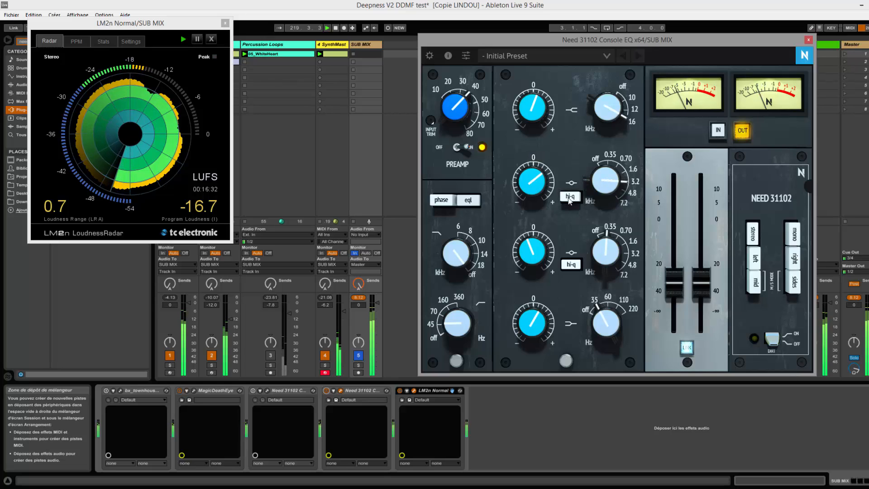
Sweep the boosted upper mid band between 0.35 and 7.2 kHz and settle on 4.8 kHz
scroll(608, 191, "up", 1)
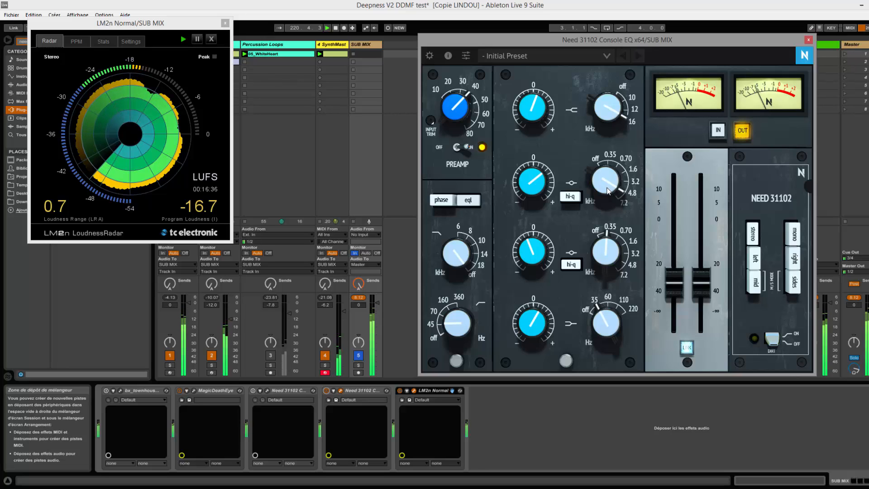
scroll(607, 190, "up", 1)
scroll(608, 191, "down", 3)
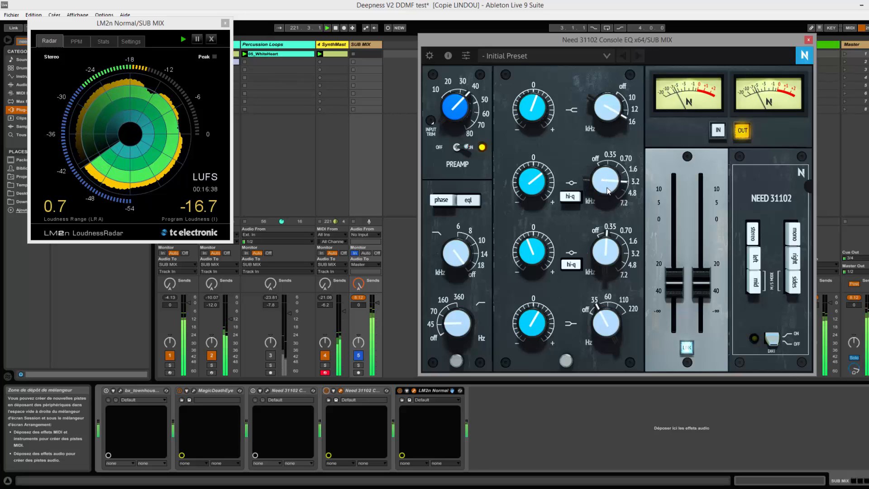
scroll(608, 191, "down", 2)
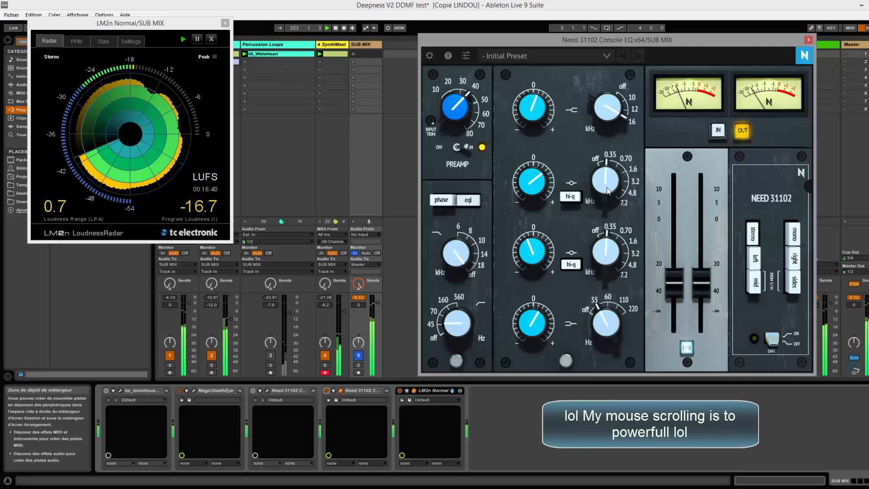
scroll(607, 191, "up", 1)
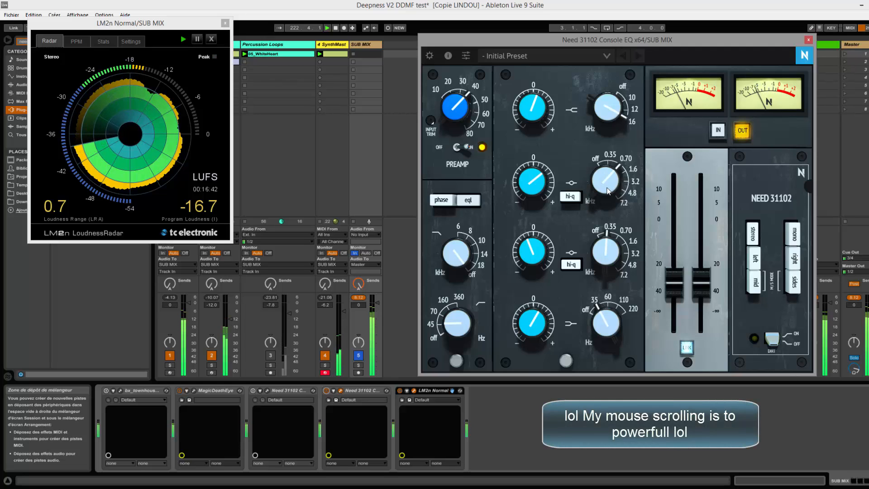
scroll(609, 191, "up", 1)
scroll(608, 191, "up", 1)
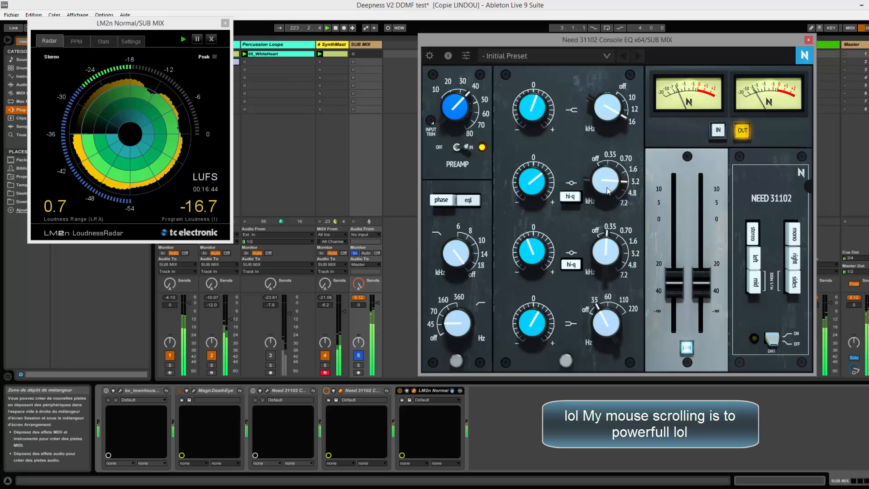
scroll(608, 191, "up", 1)
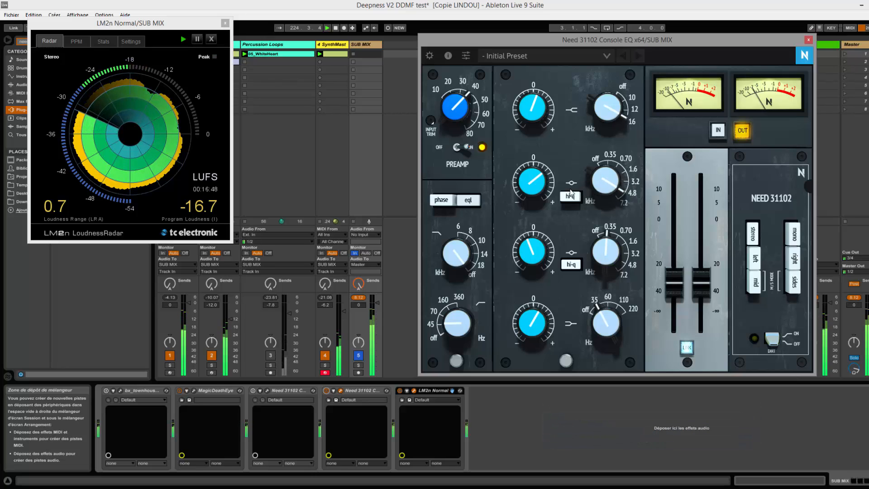
scroll(615, 188, "up", 1)
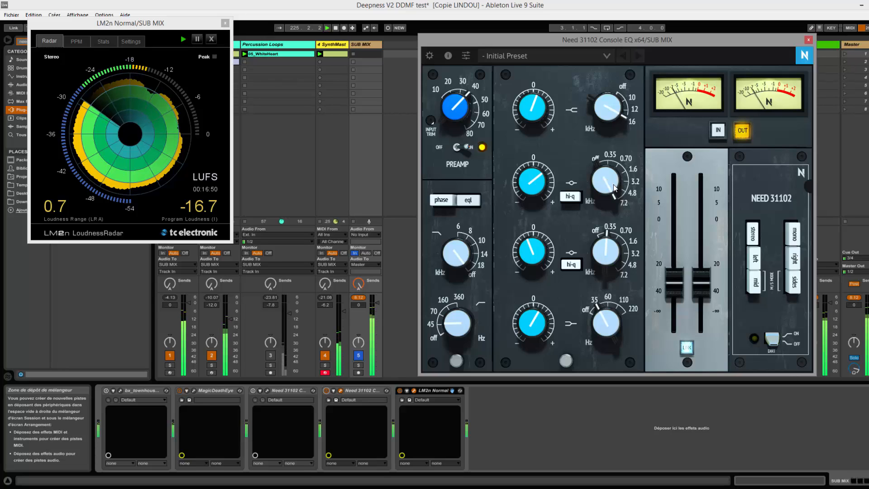
scroll(608, 187, "down", 1)
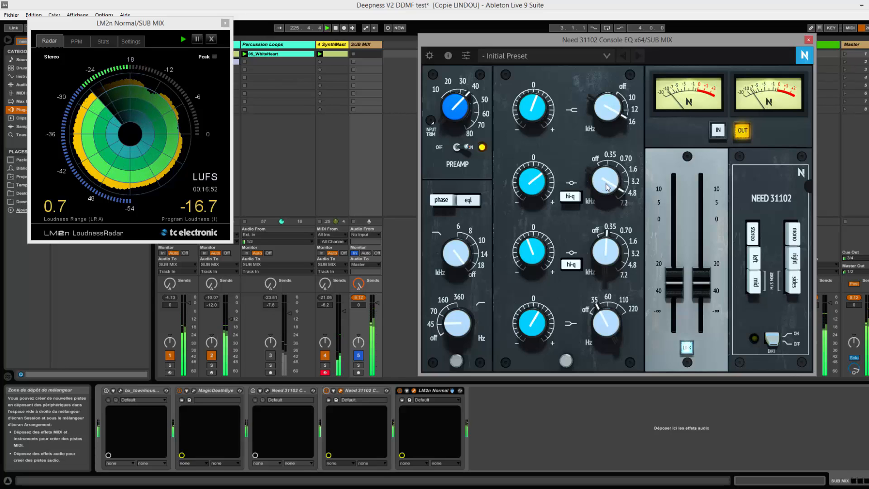
Reduce the upper mid boost to just under 2, trying 7.2 kHz before returning the band to 4.8 kHz
mouse_move(537, 194)
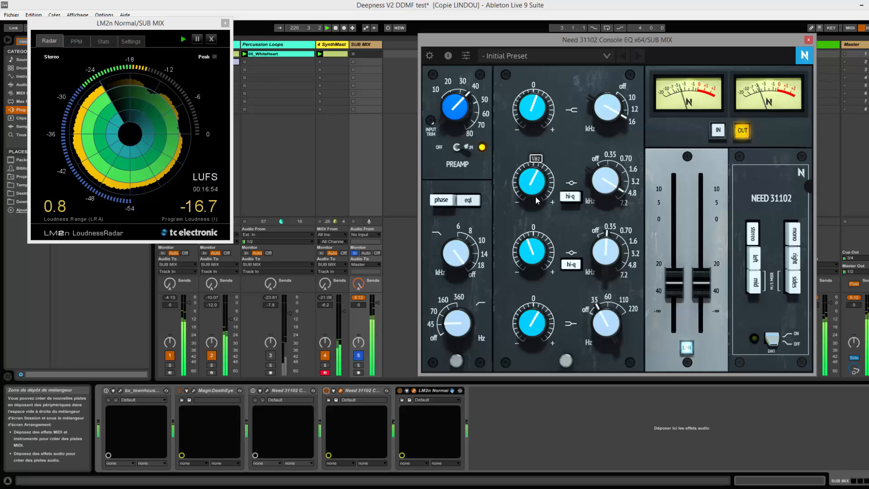
scroll(535, 197, "up", 2)
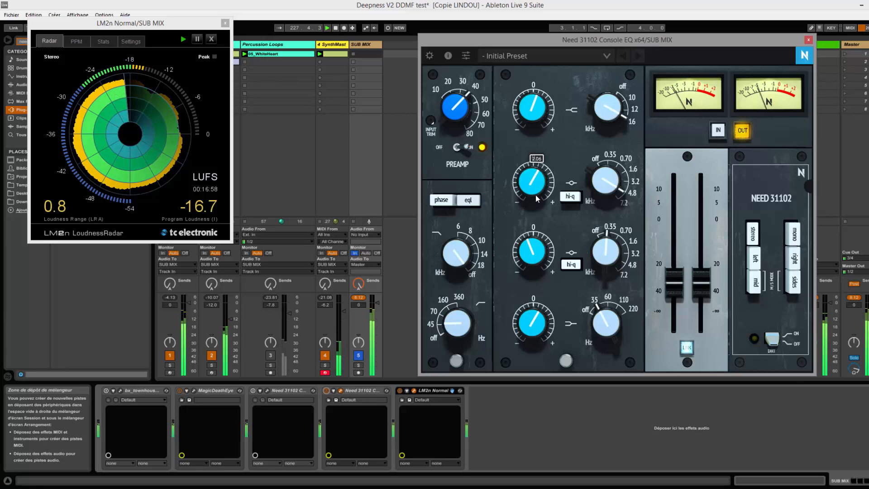
scroll(701, 284, "down", 1)
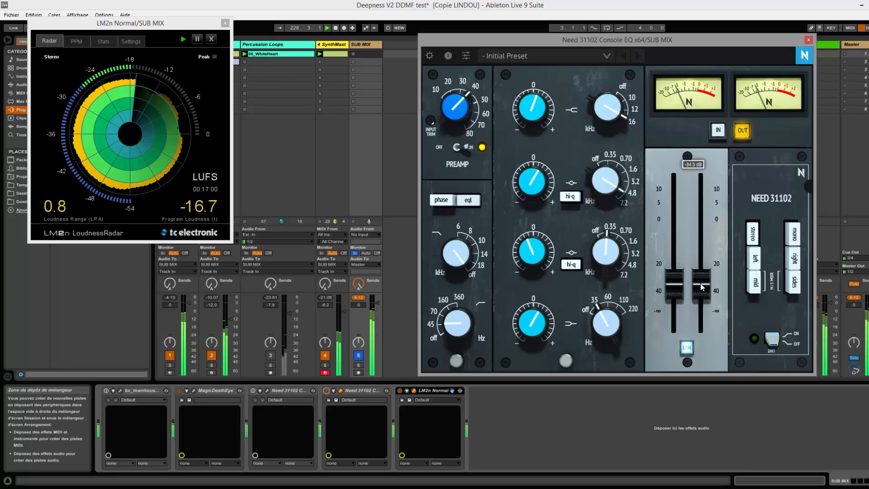
scroll(702, 286, "down", 1)
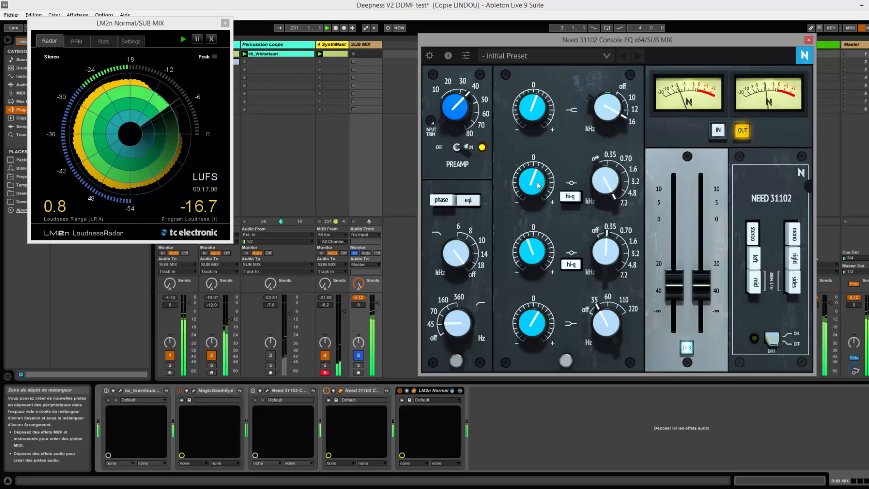
left_click_drag(608, 188, 607, 193)
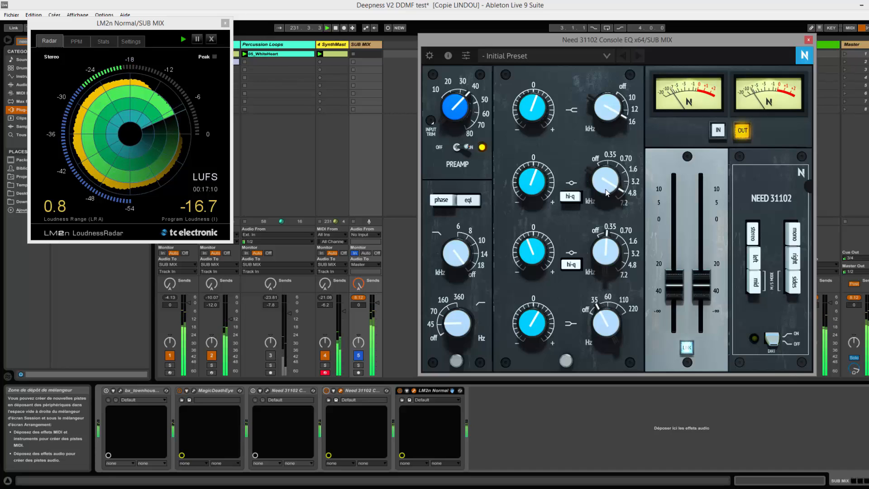
Fine-tune the linked output faders to about -34 dB and compare the sound with the EQ bypassed
left_click_drag(701, 290, 703, 288)
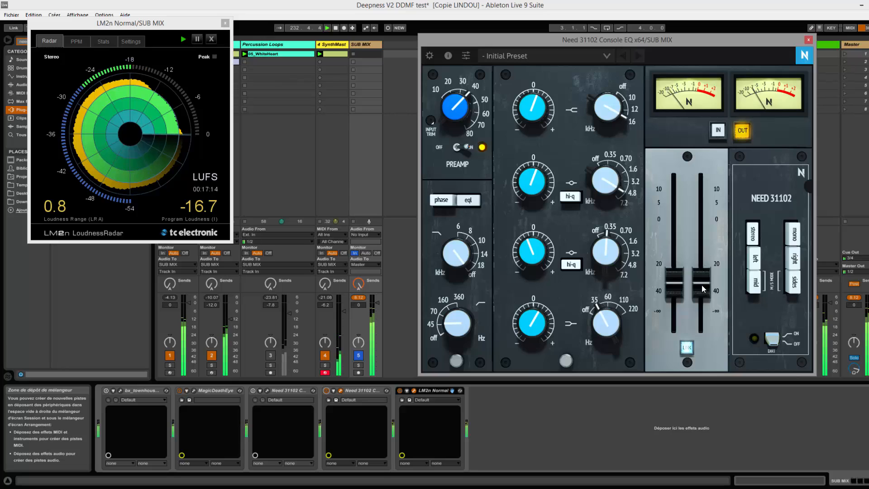
left_click(703, 289)
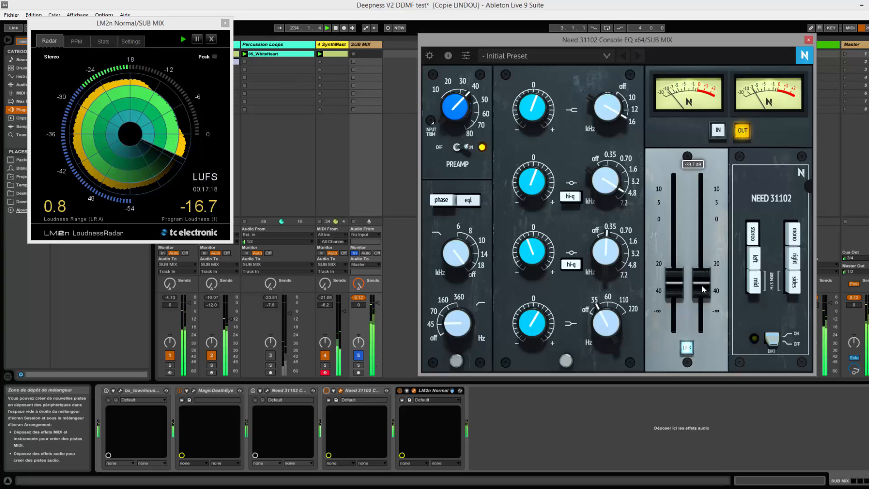
left_click_drag(702, 289, 702, 290)
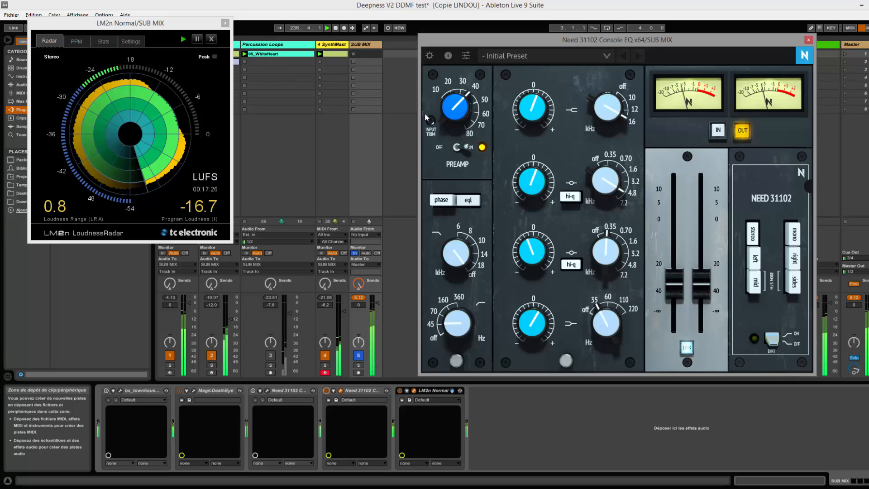
left_click(325, 391)
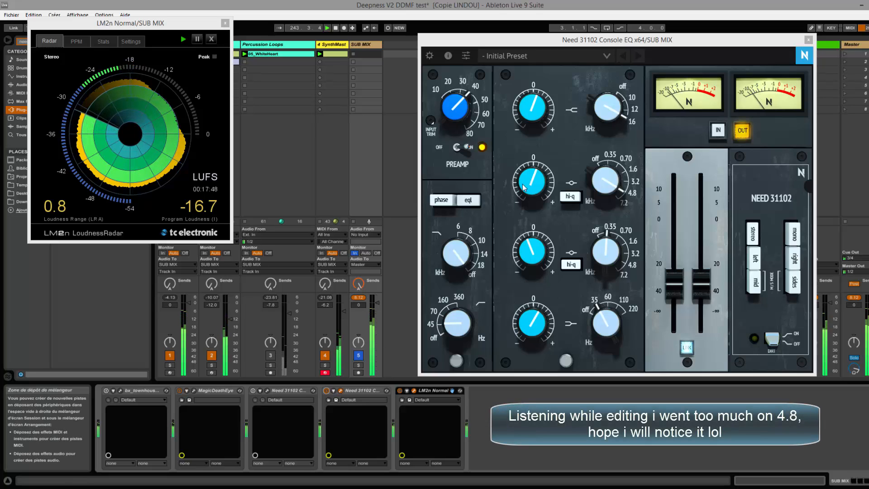
Move the upper mid band to 7.2 kHz with a small boost and compare the result with the EQ bypassed
left_click_drag(533, 179, 534, 172)
left_click(535, 120)
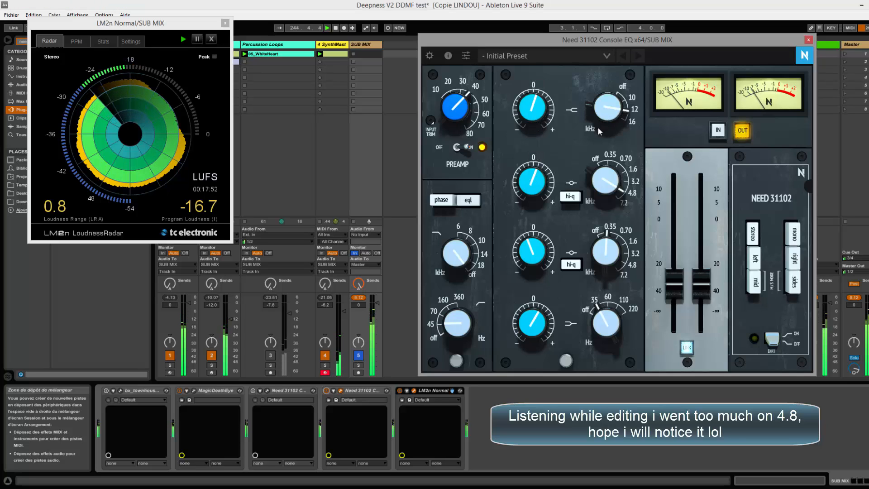
left_click_drag(598, 128, 599, 121)
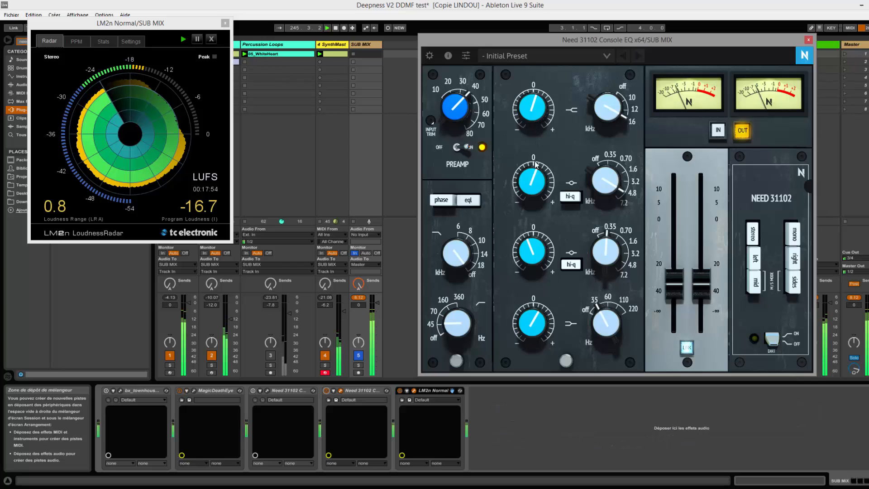
left_click_drag(592, 183, 597, 165)
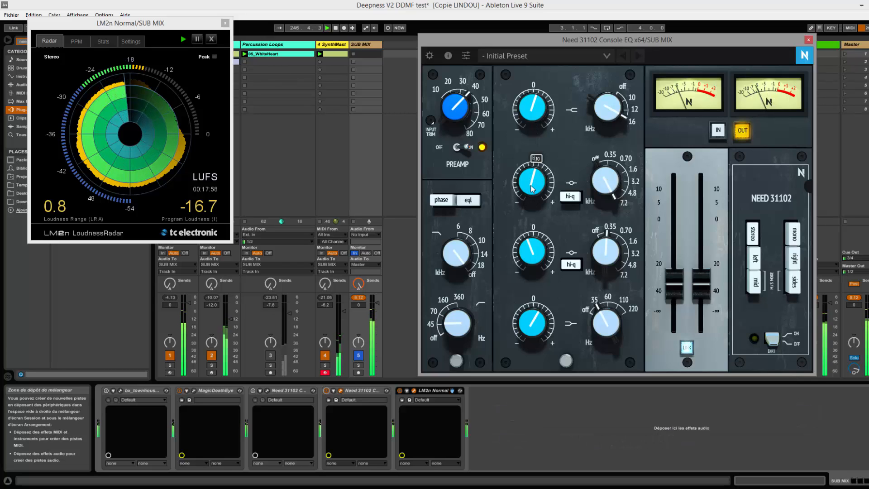
left_click_drag(536, 196, 536, 191)
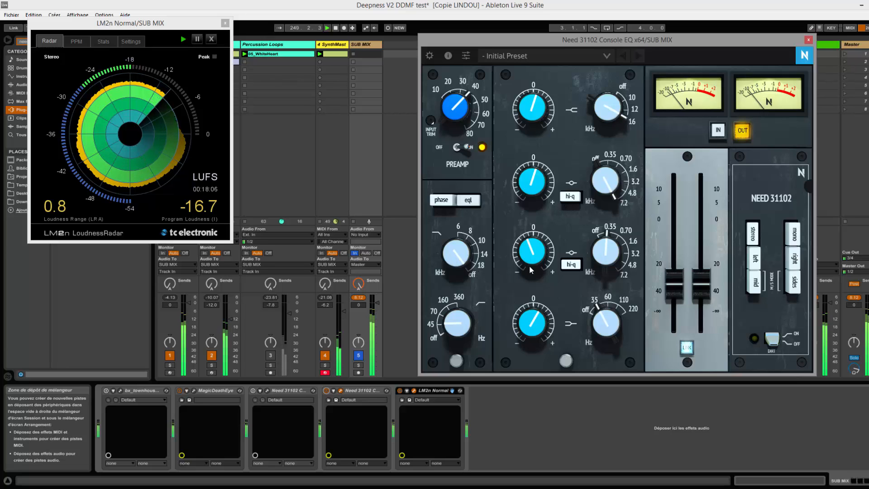
left_click(326, 391)
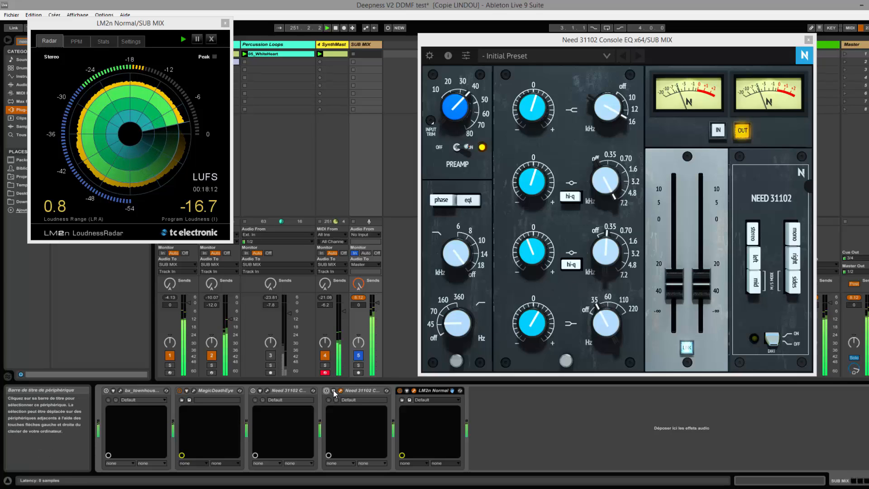
left_click(327, 391)
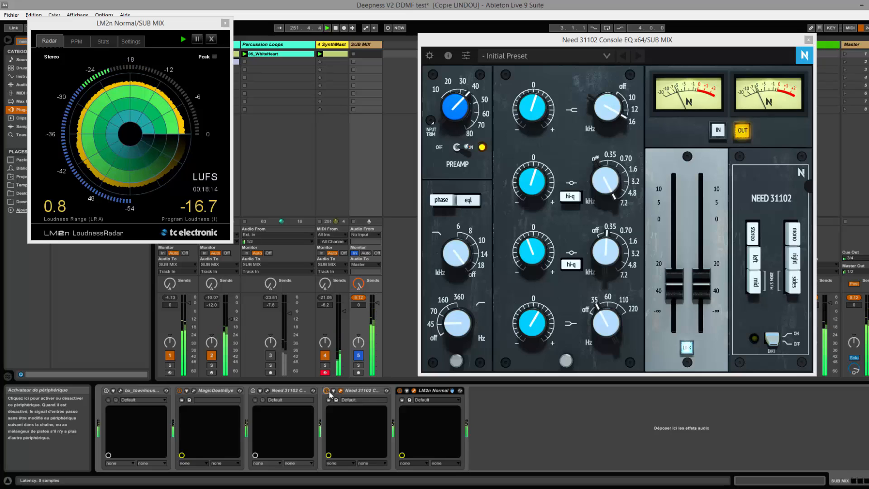
Raise the 16 kHz high shelf boost slightly and compare the sound with the EQ bypassed
left_click(700, 290)
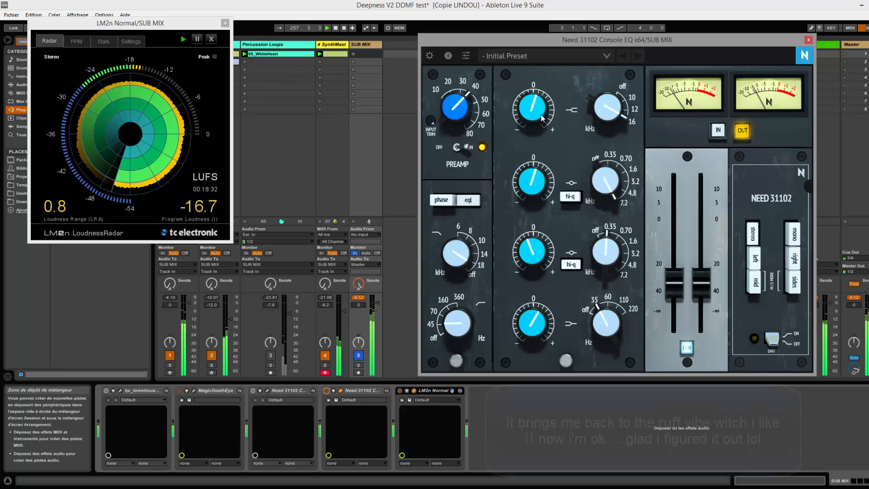
left_click_drag(537, 113, 537, 112)
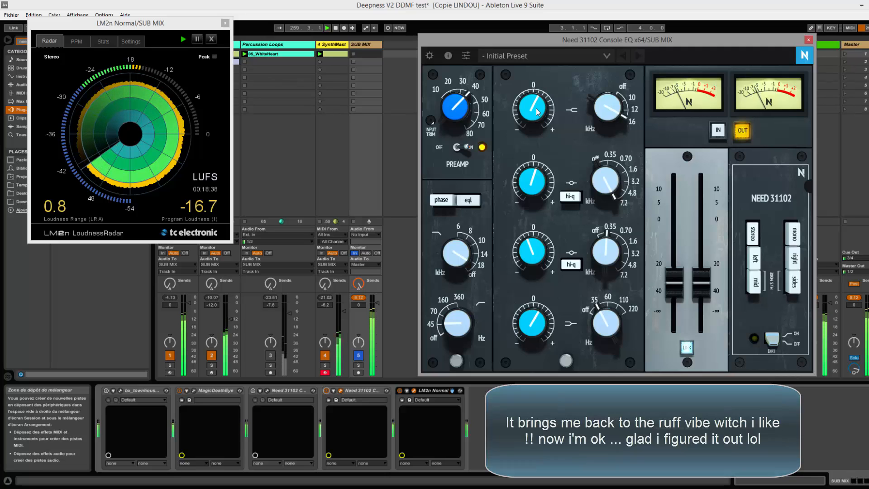
left_click(326, 391)
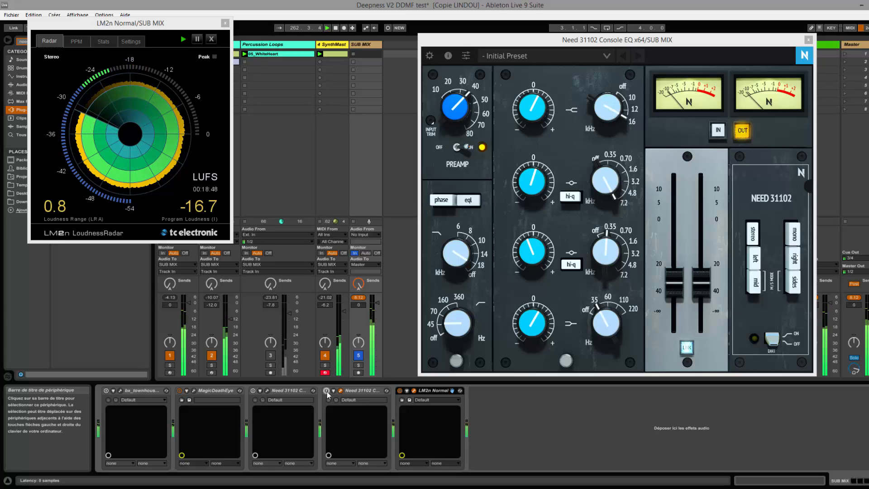
left_click(326, 391)
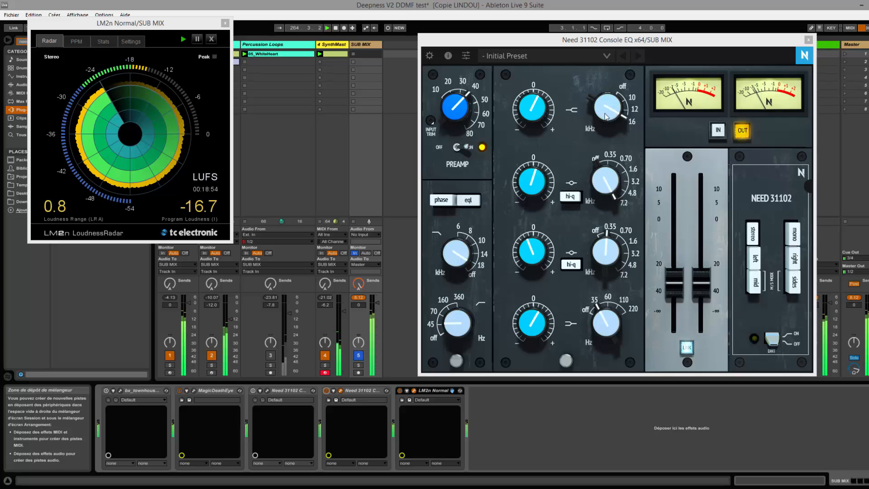
Turn the low-pass filter off, ease back the 16 kHz high shelf boost, and move the EQ window closer to the loudness meter
left_click(472, 274)
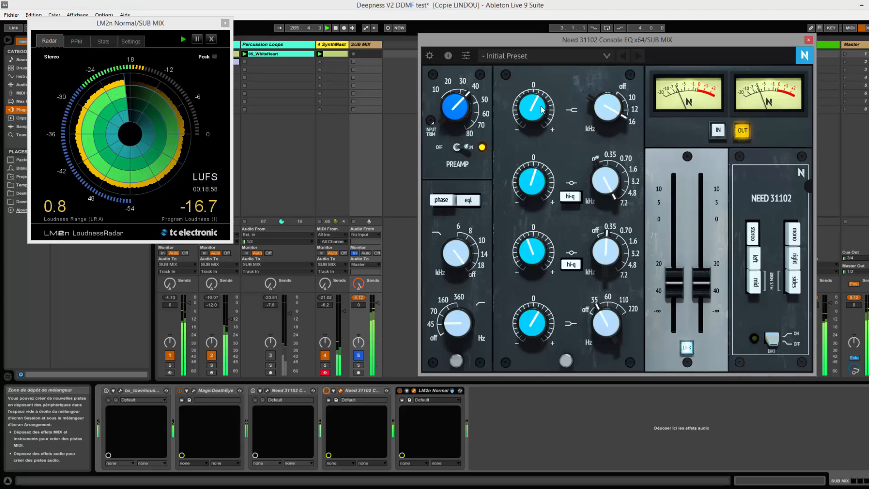
mouse_move(542, 110)
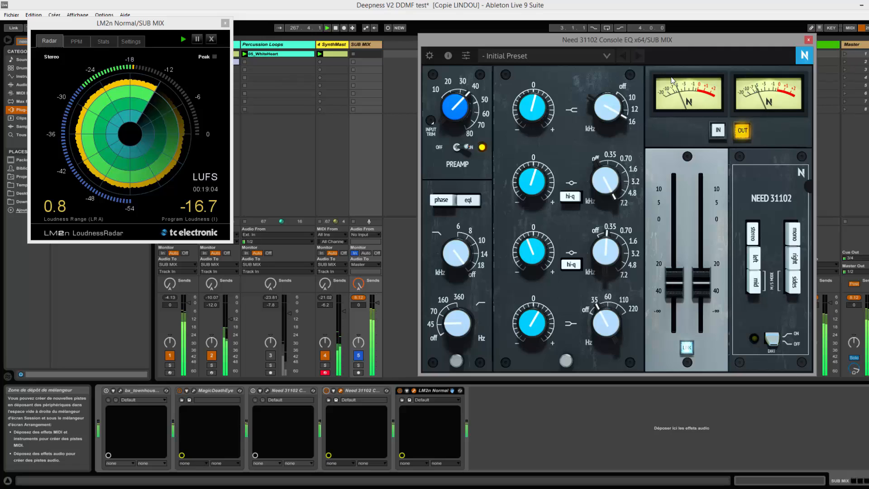
left_click_drag(694, 43, 588, 46)
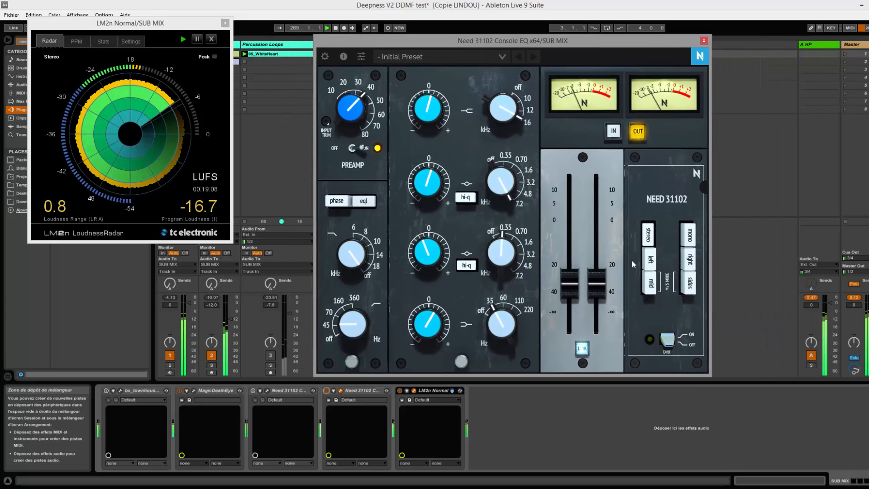
Switch the EQ to mid/side mode, try the M/S balance, and inspect the mid and side EQ settings in turn
left_click(651, 283)
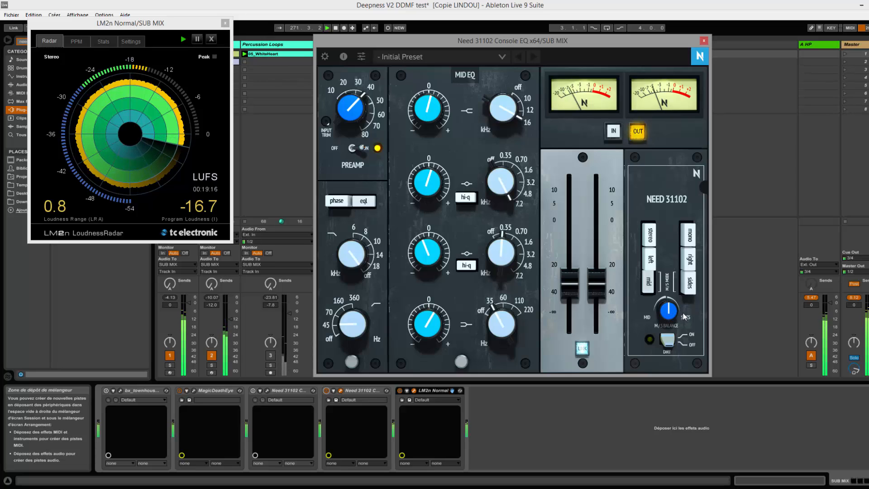
mouse_move(670, 316)
left_mouse_down()
mouse_move(670, 298)
mouse_move(663, 343)
mouse_move(667, 316)
left_mouse_up()
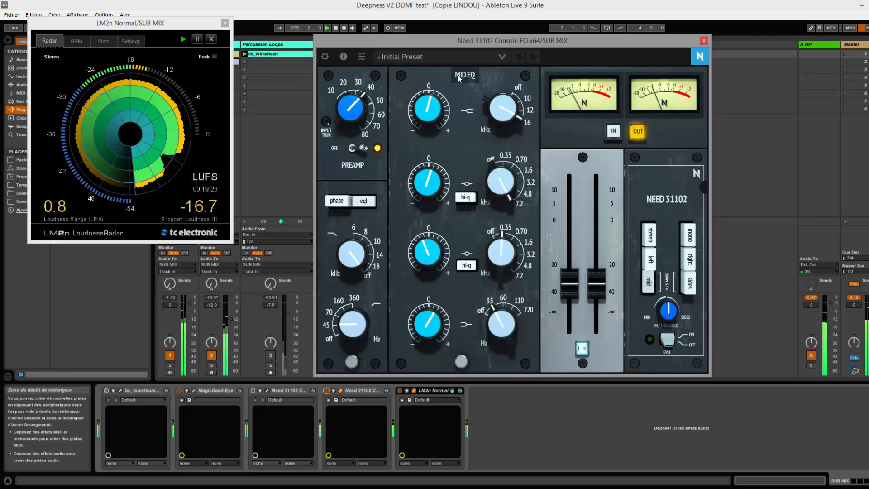
left_click(677, 288)
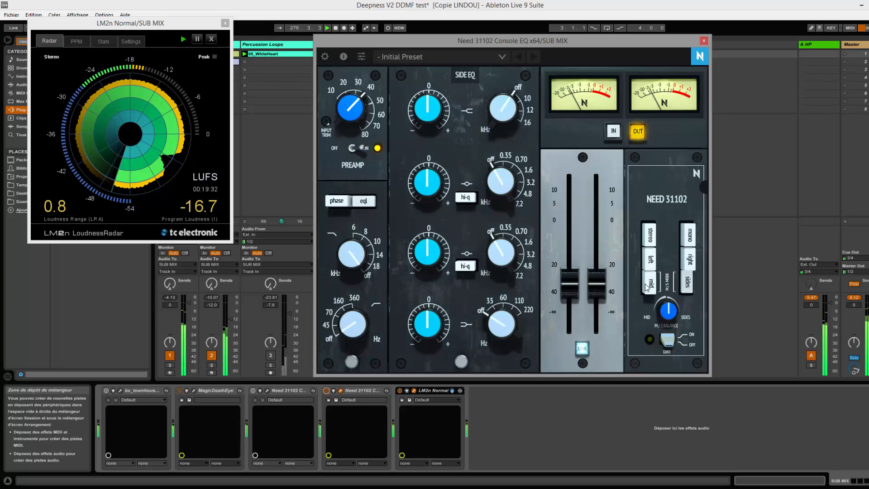
left_click(676, 288)
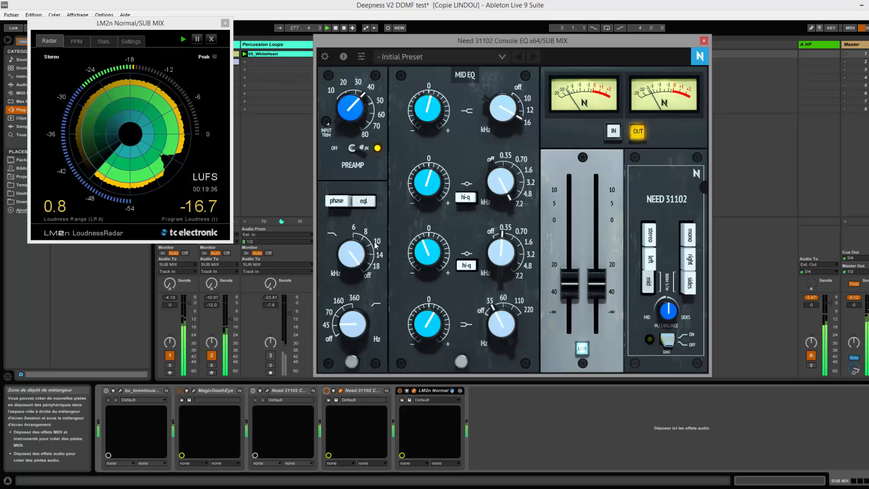
Reload the Initial Preset and give the mid EQ a 35 Hz low shelf boost of about 1.6 with a 45 Hz high-pass filter
left_click(458, 57)
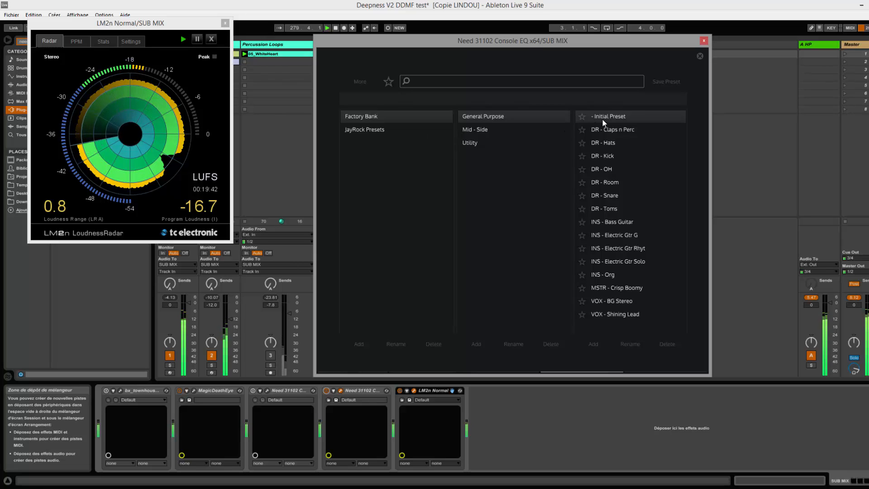
left_click(700, 56)
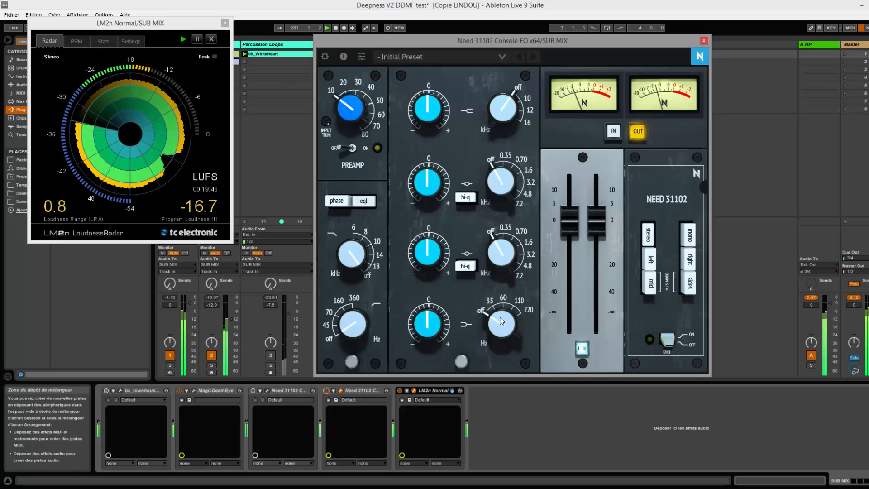
left_click_drag(501, 312, 500, 303)
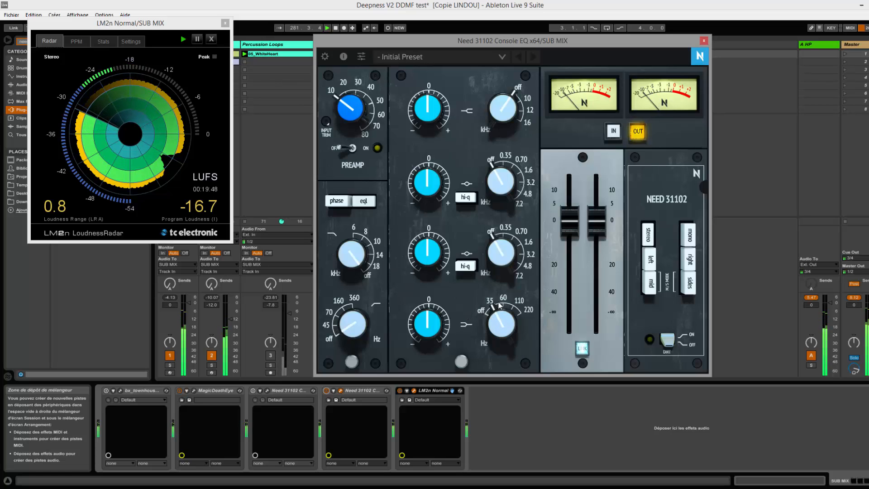
left_click_drag(427, 322, 427, 308)
left_click(649, 281)
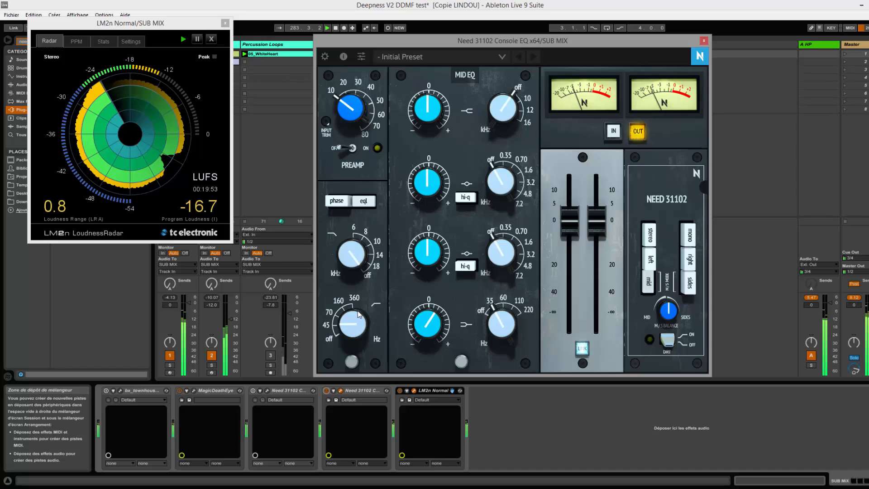
mouse_move(433, 325)
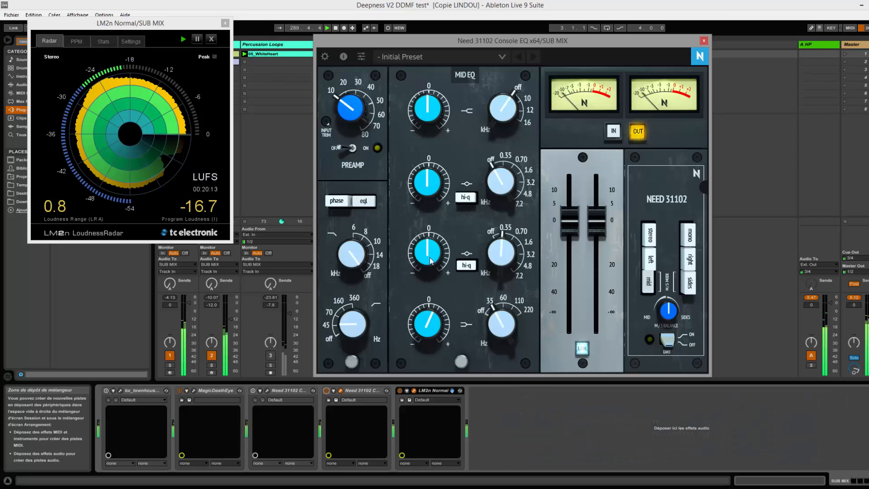
On the mid EQ, cut the lower mid band at 0.35 kHz and boost the upper mid band moderately at 7.2 kHz
left_click_drag(430, 260, 428, 266)
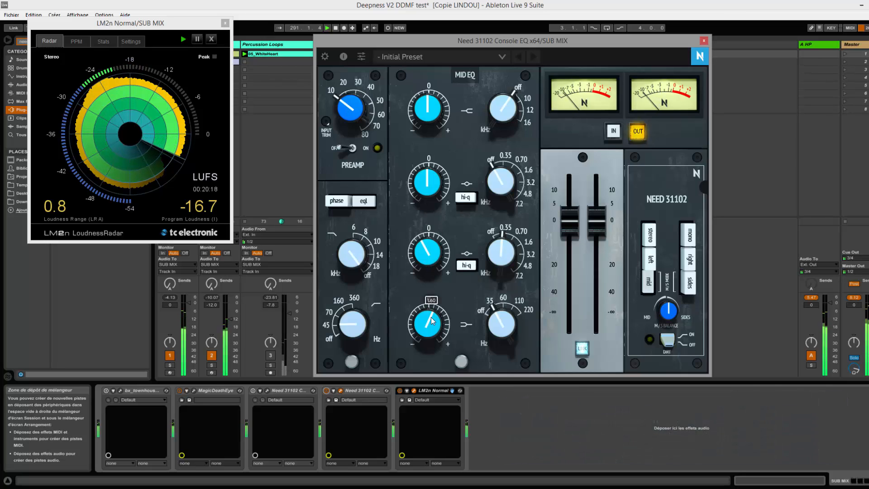
left_click_drag(433, 190, 434, 184)
left_click_drag(507, 176, 528, 127)
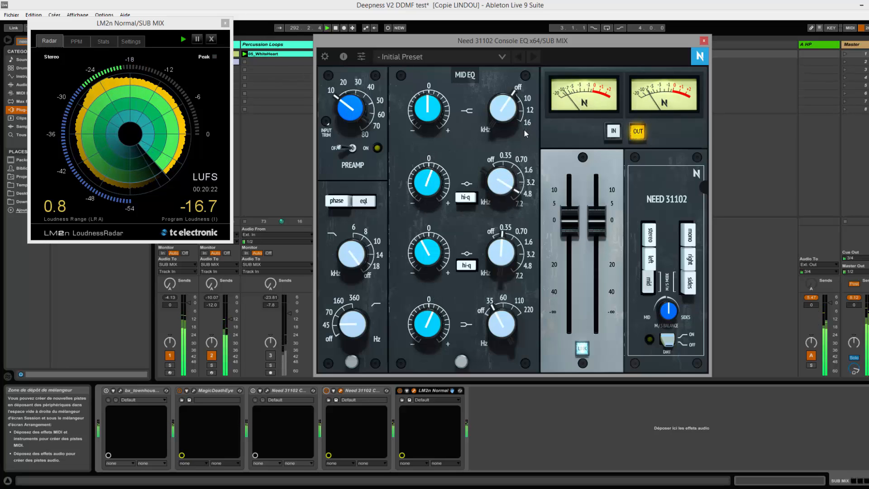
left_click_drag(433, 186, 433, 181)
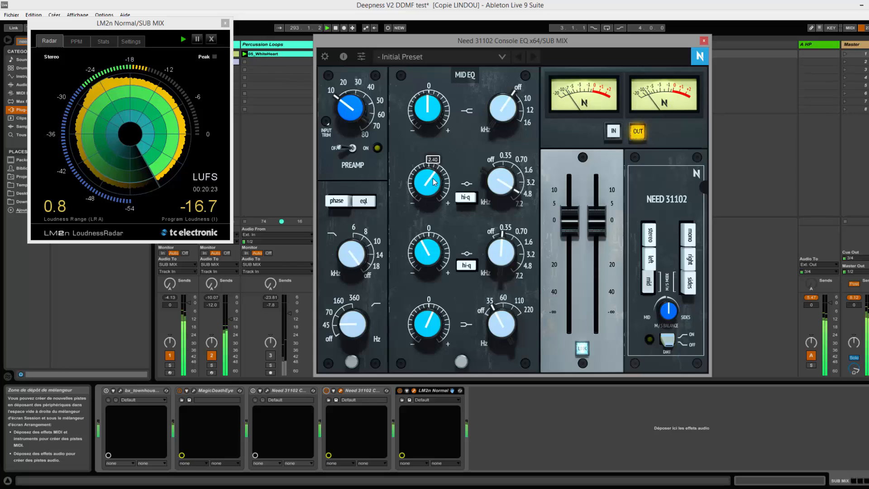
left_click(466, 203)
left_click(518, 205)
left_click_drag(430, 182, 430, 187)
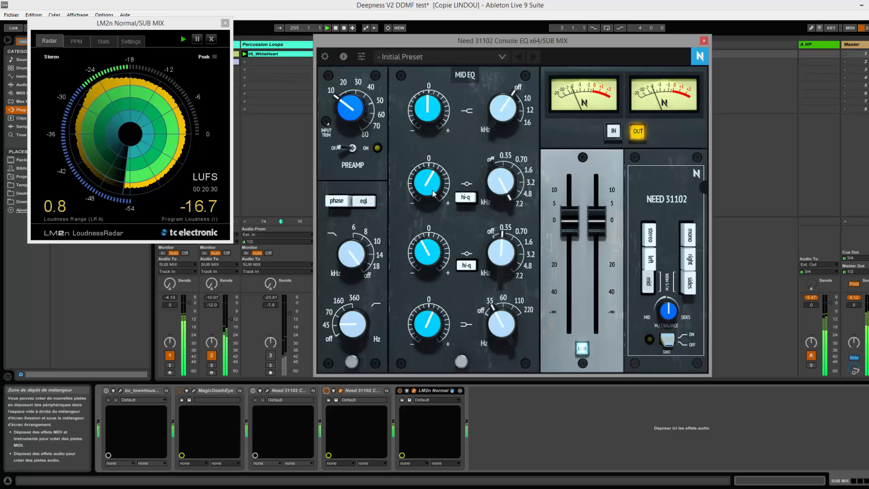
Switch to the side EQ and cut its low shelf slightly at 35 Hz
left_click(687, 288)
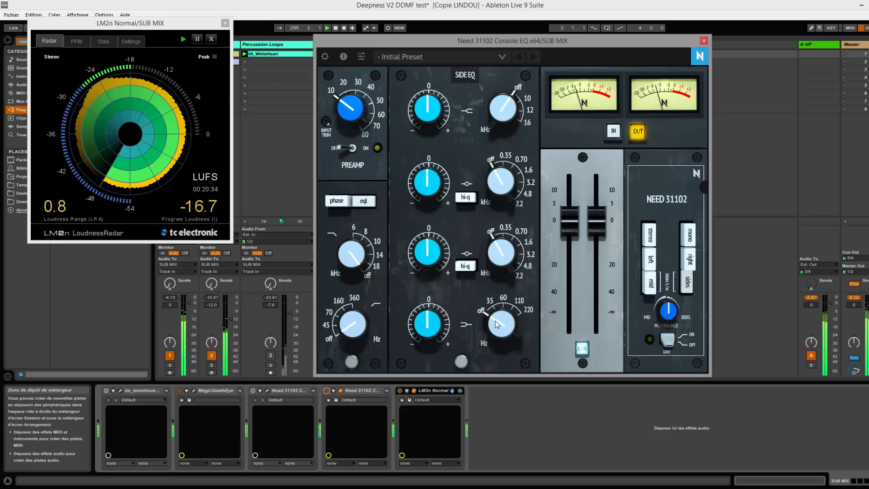
left_click_drag(496, 324, 499, 311)
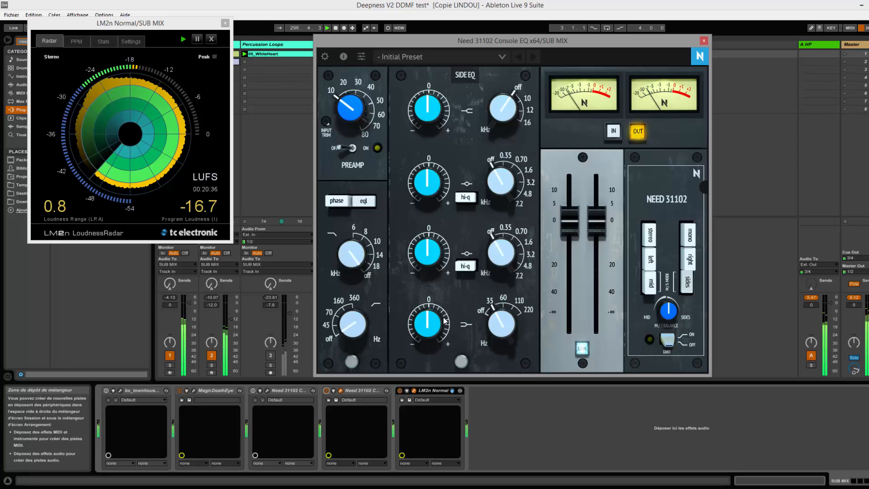
left_click_drag(444, 320, 434, 331)
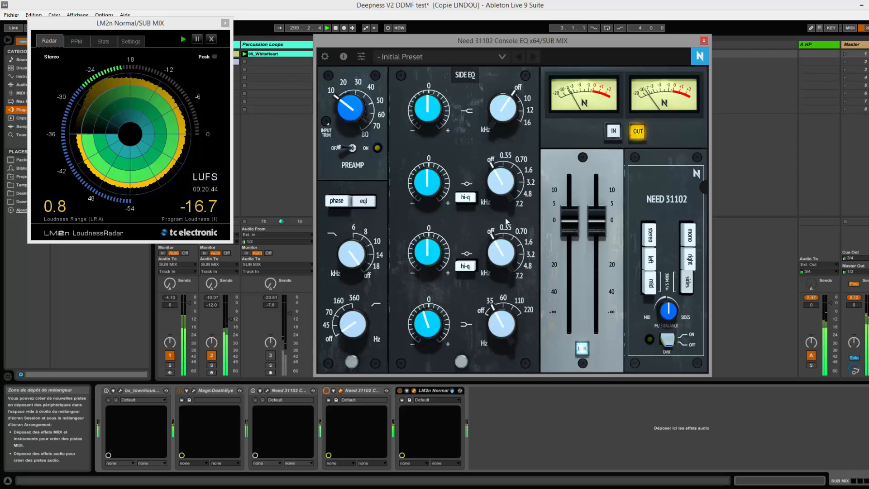
On the side EQ, boost the lower mid band at 0.35 kHz and the high shelf at 16 kHz
left_click_drag(501, 254, 501, 241)
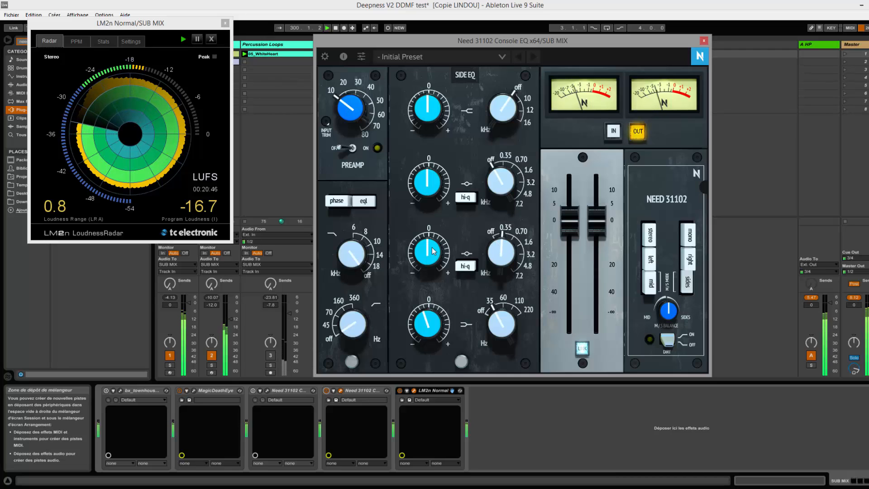
left_click_drag(436, 246, 428, 266)
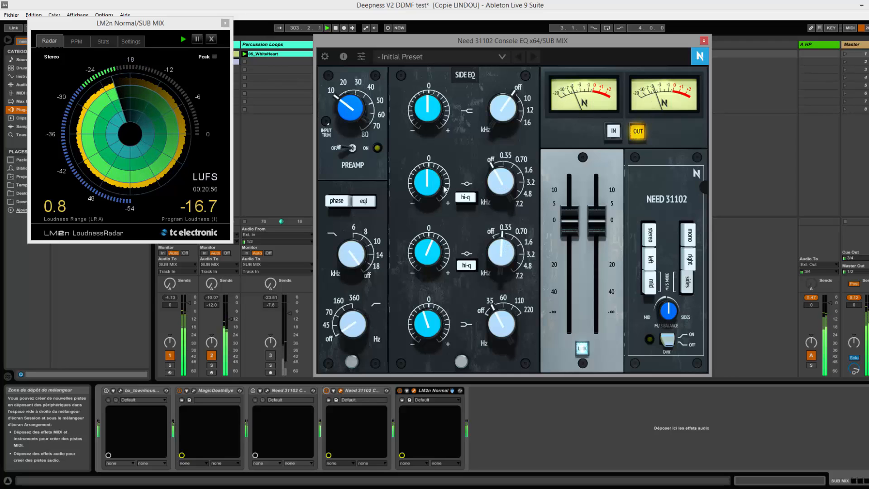
left_click_drag(506, 115, 530, 66)
left_click_drag(428, 114, 432, 107)
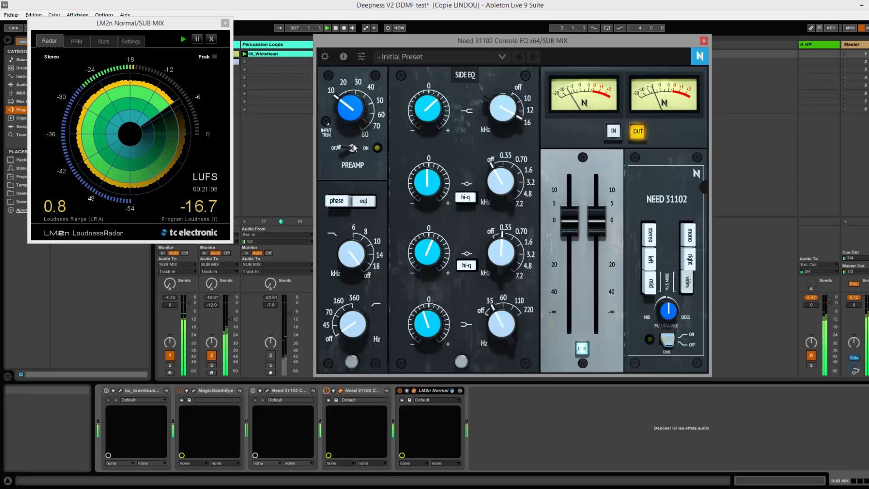
Turn on the preamp with its drive at about 32, lowering the linked output faders to compensate
left_click_drag(578, 238, 577, 274)
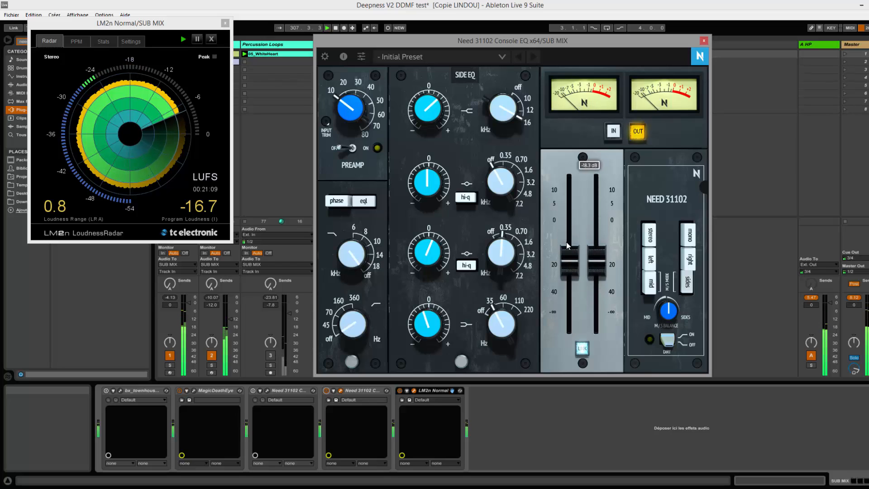
left_click(349, 150)
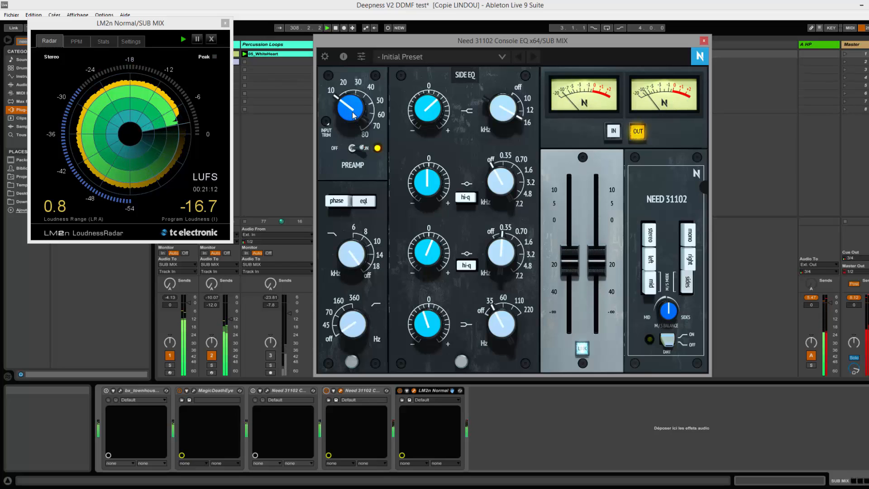
left_click_drag(354, 115, 355, 93)
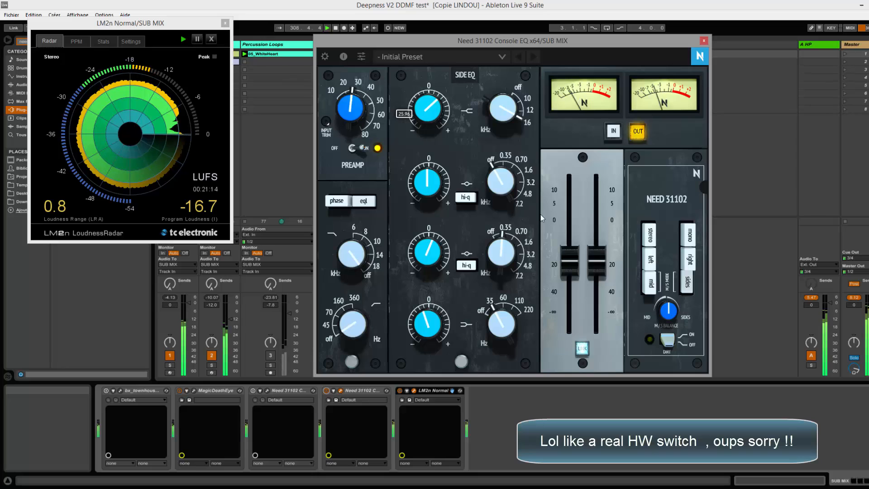
left_click_drag(601, 267, 600, 282)
left_click_drag(356, 113, 357, 109)
left_click_drag(599, 280, 599, 284)
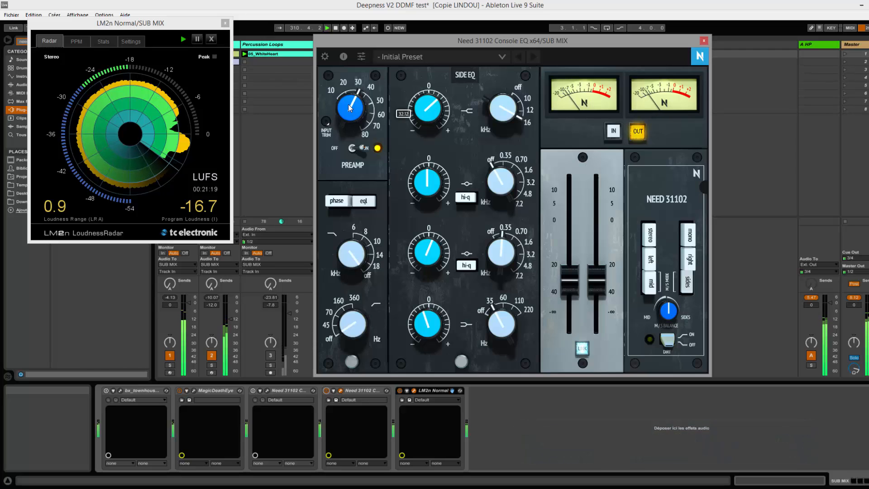
Fine-tune the linked output faders to match the loudness and compare the mid/side settings with the EQ bypassed
left_click_drag(598, 283, 598, 281)
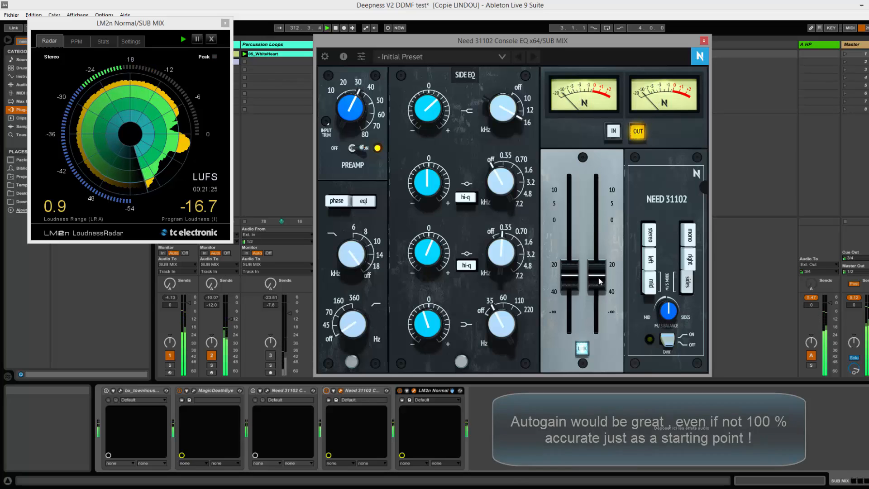
left_click_drag(599, 278, 599, 281)
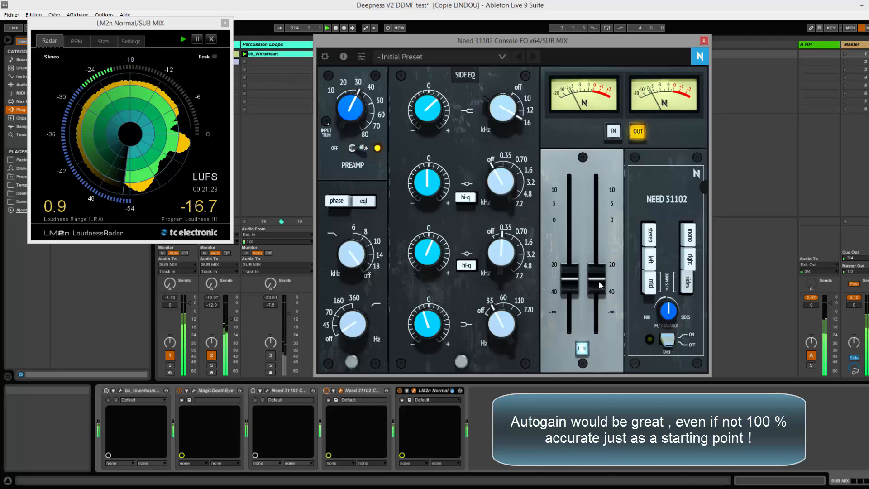
left_click(599, 281)
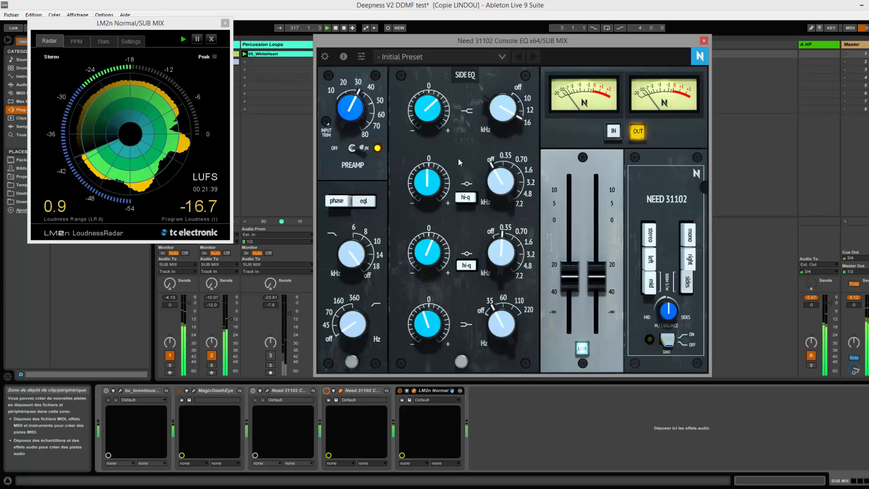
left_click(327, 392)
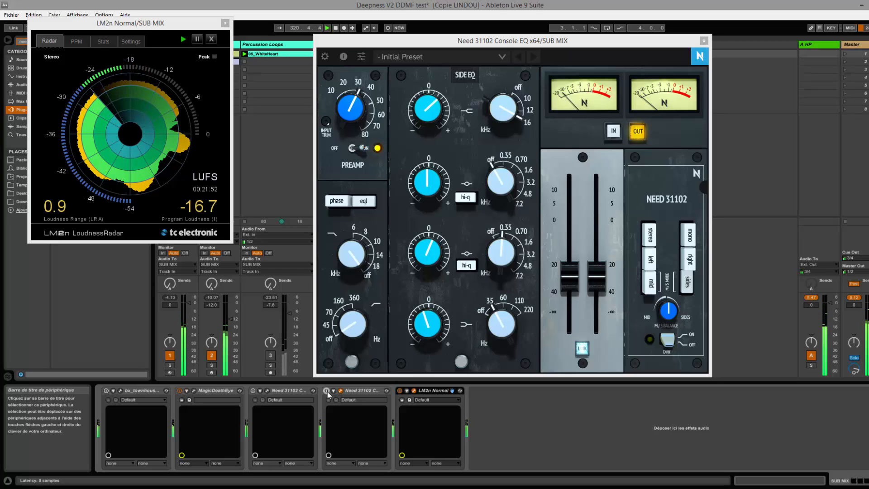
left_click(327, 392)
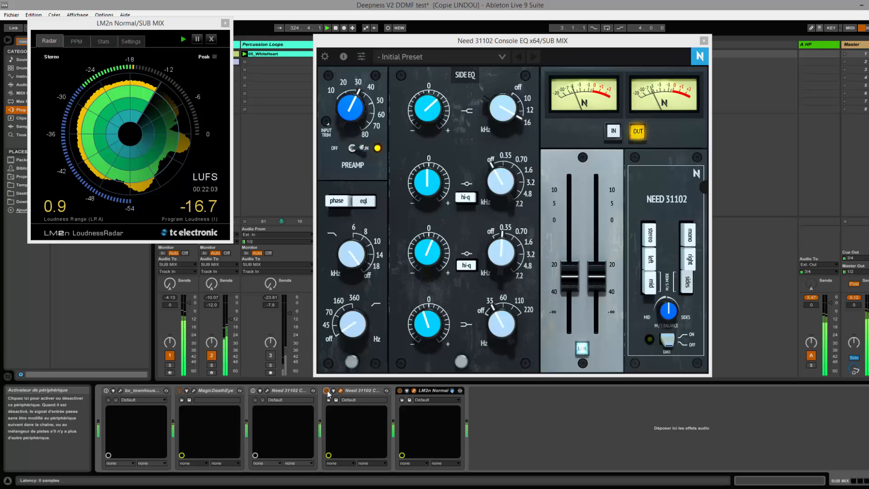
Compare the two Need 31102 instances with each other and with both bypassed, and view the first instance's settings
left_click(327, 390)
left_click(253, 390)
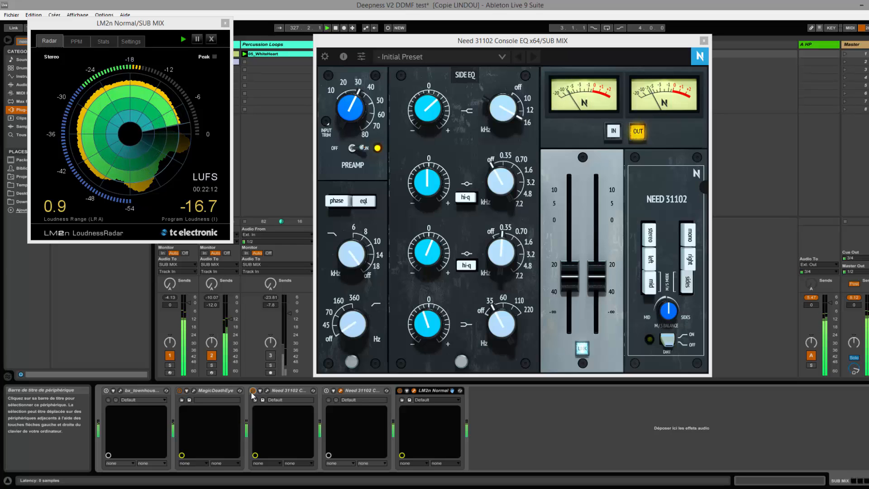
left_click(252, 391)
left_click(326, 391)
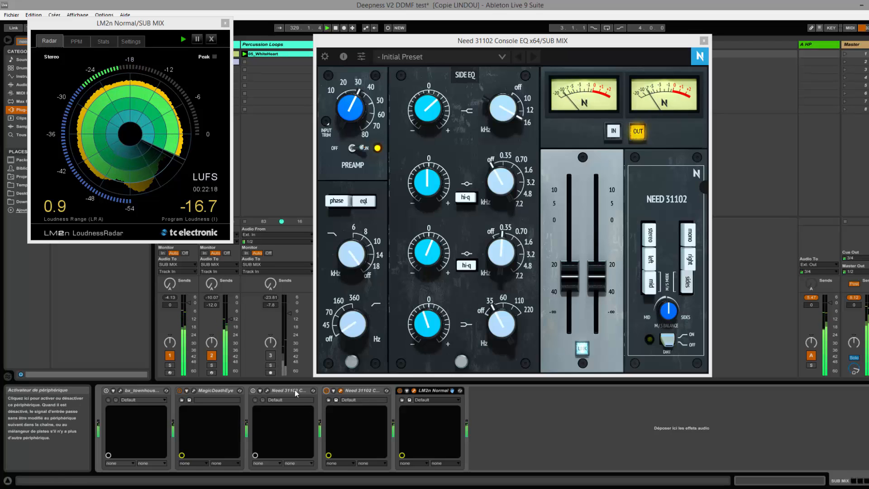
left_click(326, 391)
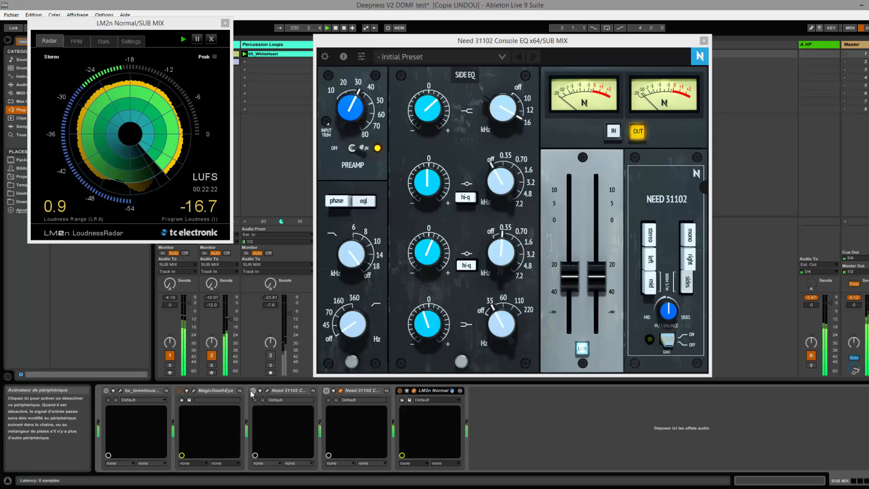
left_click(267, 391)
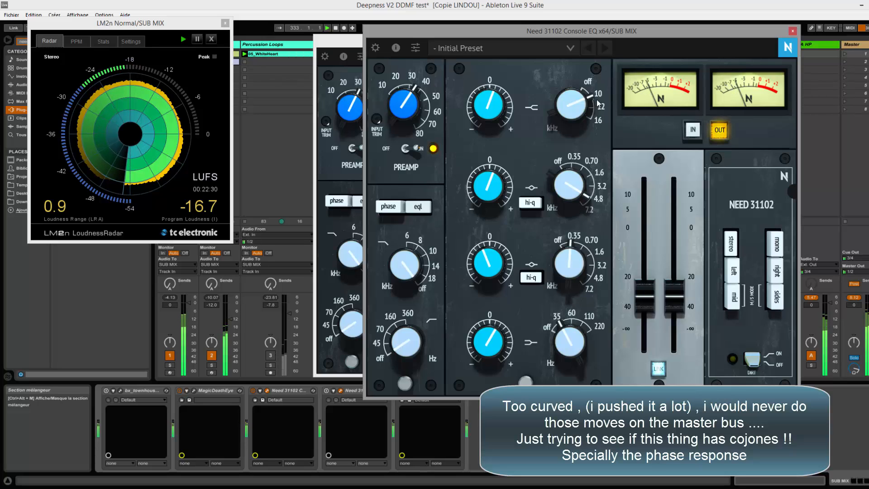
left_click(793, 30)
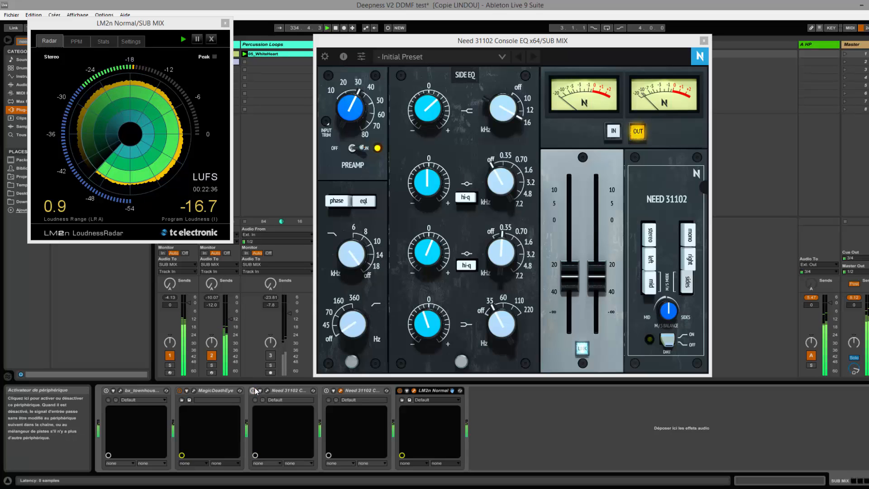
Reactivate the second Need 31102 and set its side low-pass filter to 18 kHz and high-pass filter to 45 Hz
left_click(327, 391)
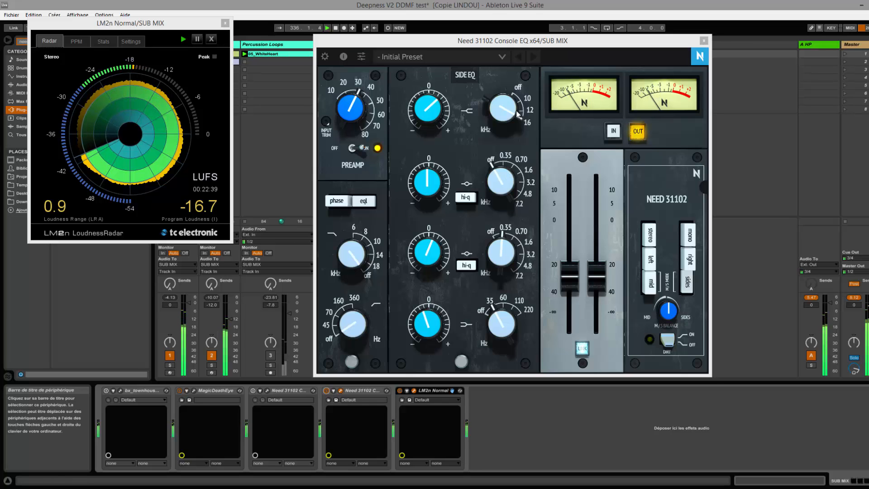
left_click_drag(352, 255, 351, 263)
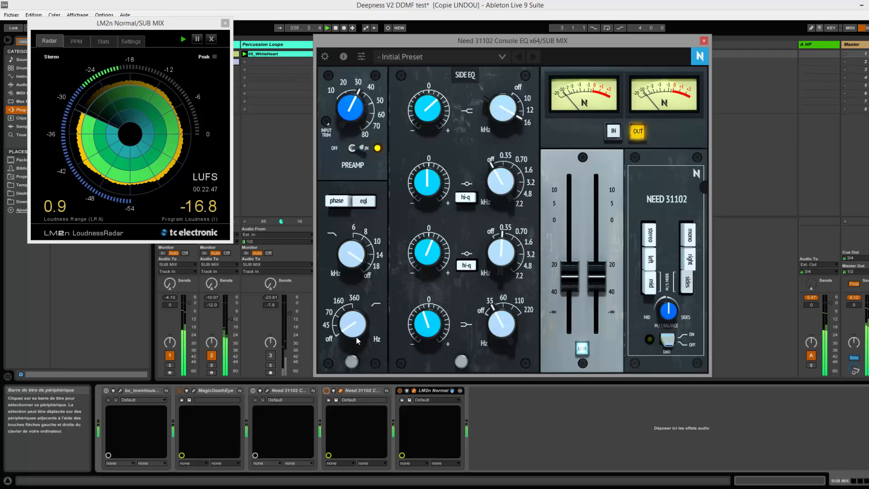
left_click_drag(346, 330, 352, 317)
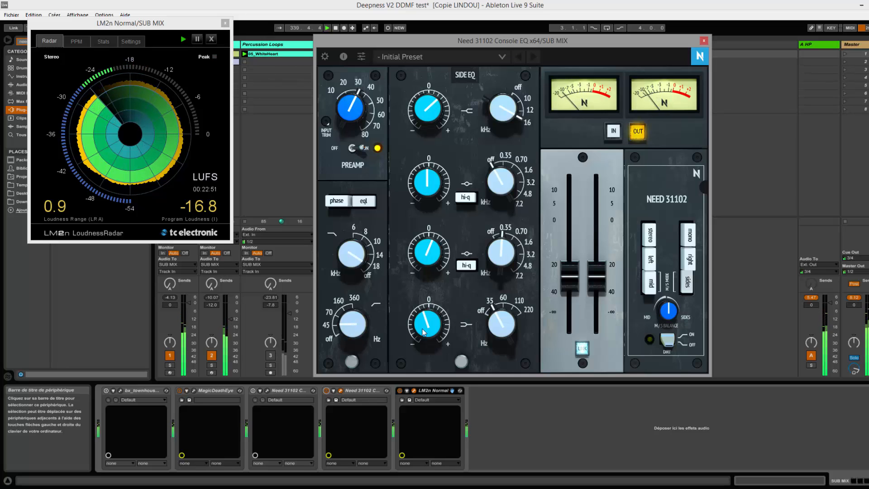
Switch to the mid EQ and refine its low shelf boost, trying 110 and 35 Hz before settling on 60 Hz
left_click(654, 287)
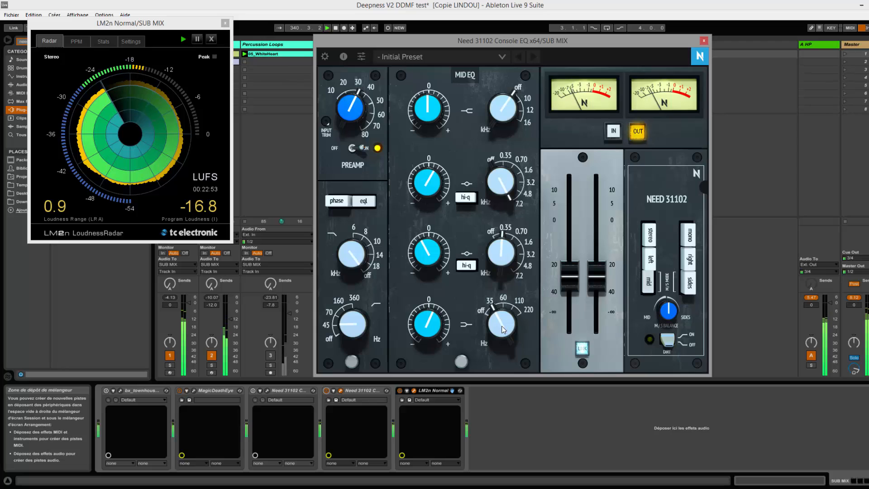
mouse_move(434, 328)
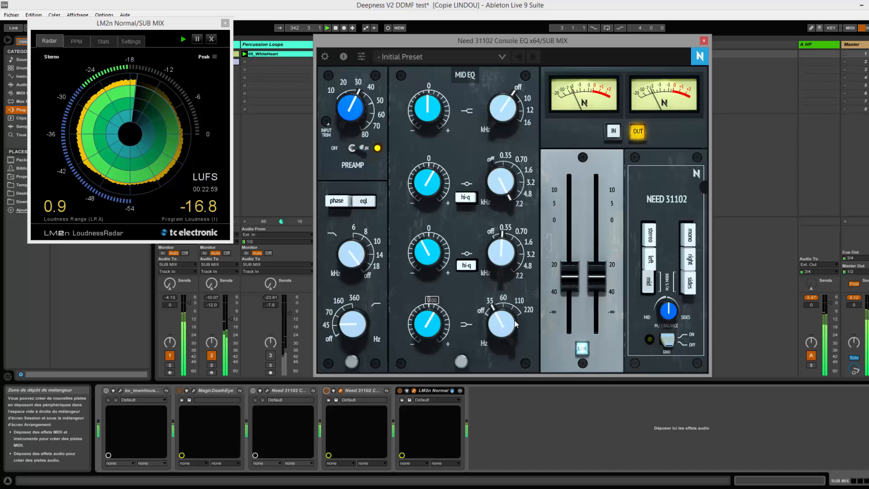
left_click_drag(505, 323, 508, 308)
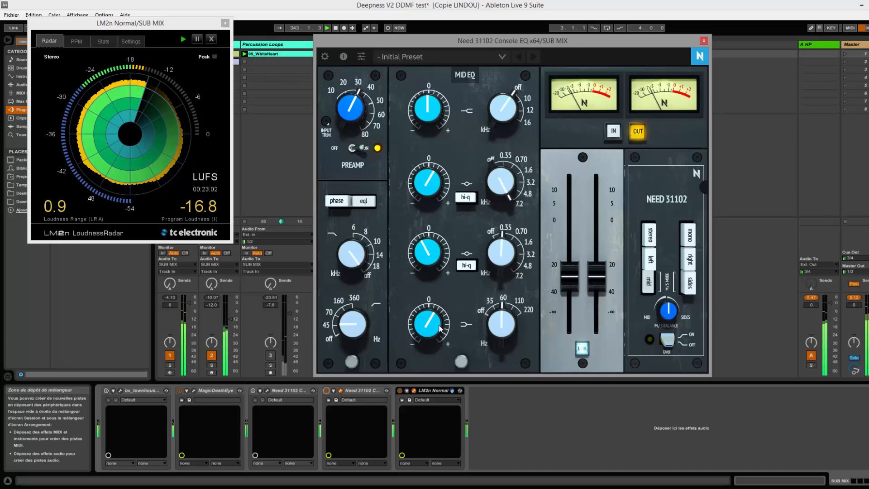
left_click_drag(434, 326, 435, 318)
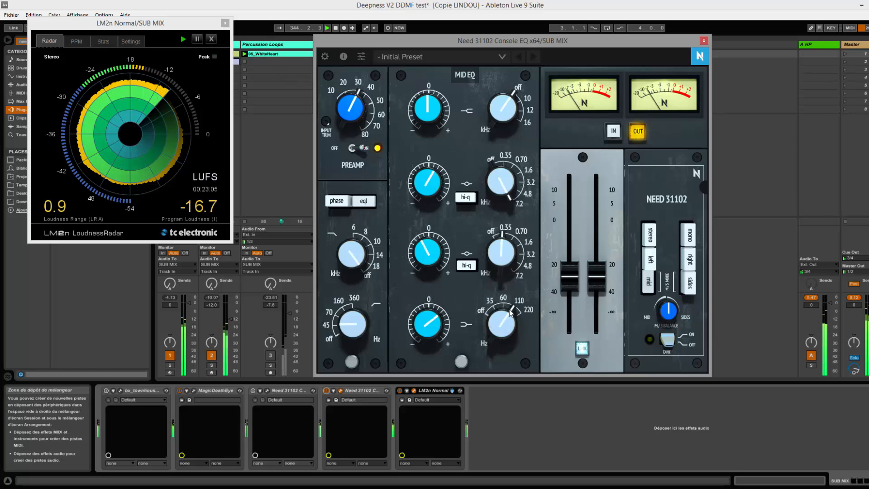
left_click_drag(504, 323, 492, 333)
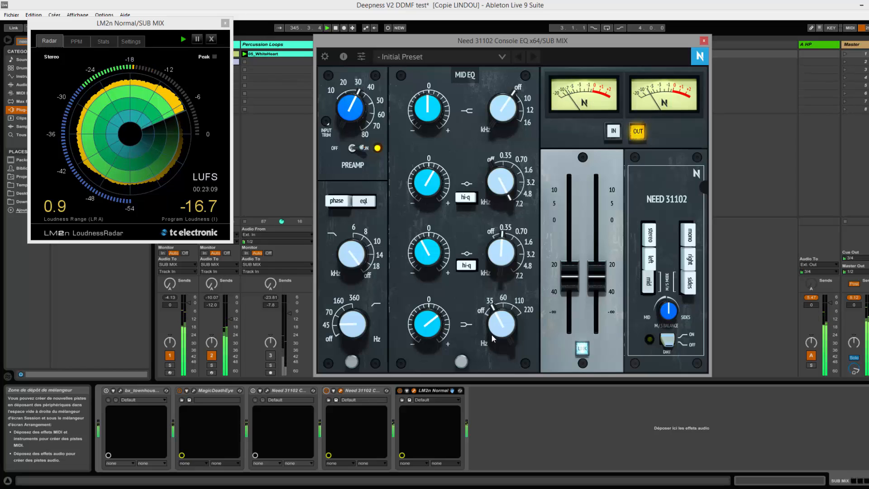
left_click_drag(498, 323, 503, 312)
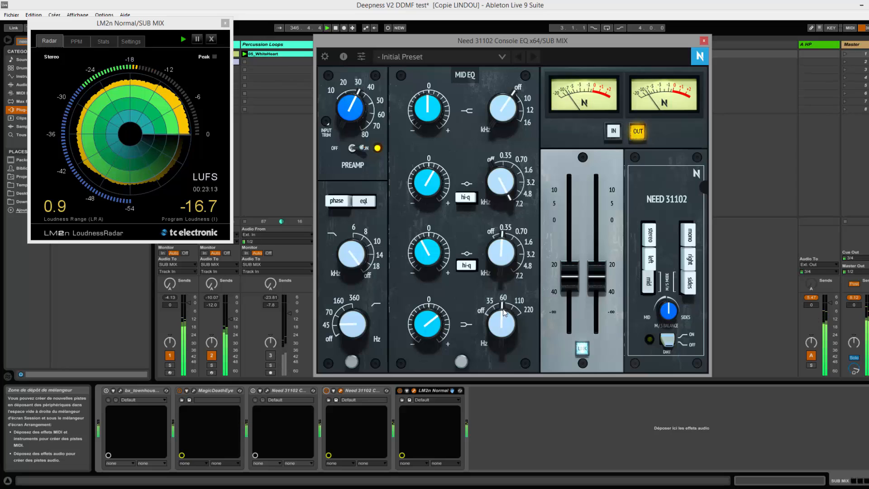
left_click_drag(428, 327, 430, 333)
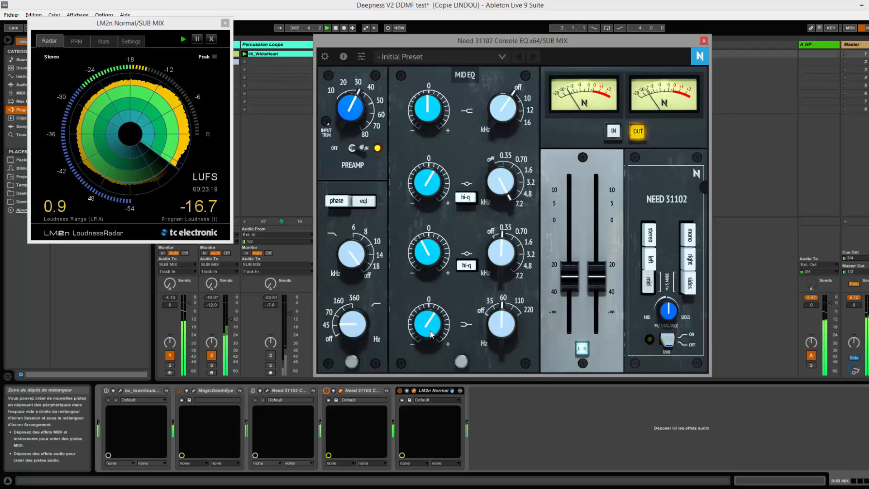
Compare the adjusted mid/side EQ with the bypassed sound, leaving the second Need 31102 switched on
left_click(328, 391)
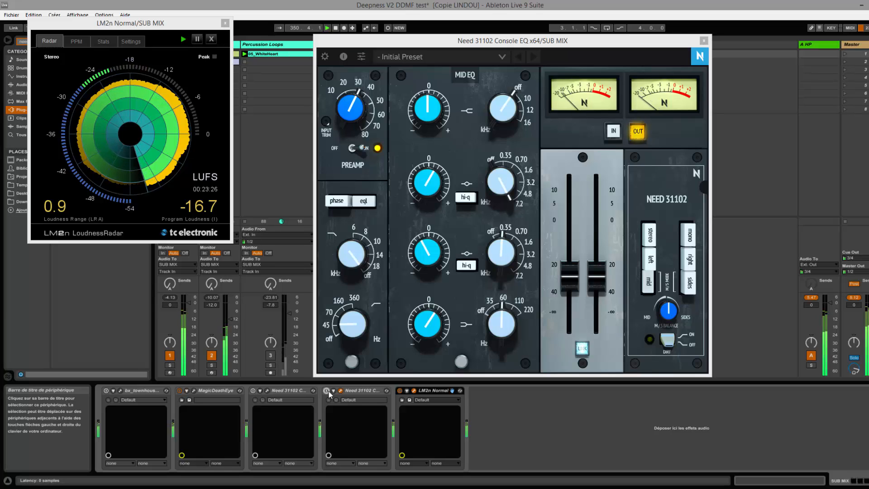
left_click(327, 391)
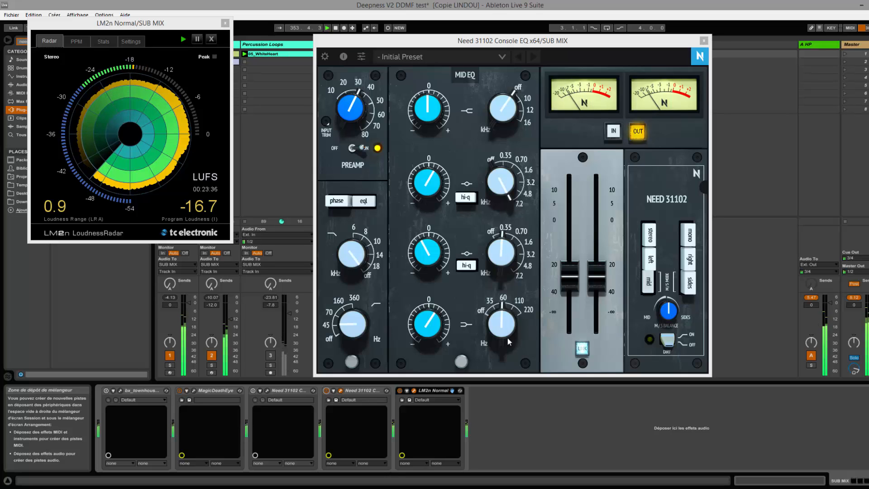
left_click(327, 390)
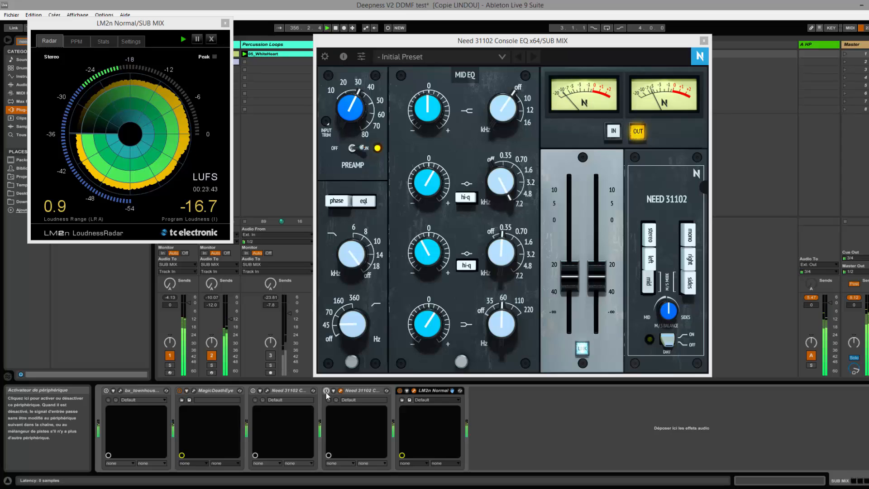
left_click(326, 391)
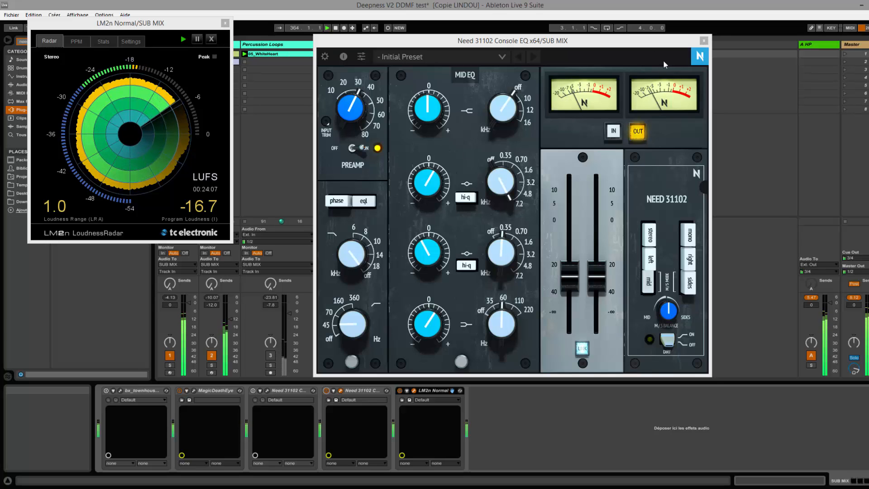
Lower the SUB MIX track volume to -24.5 dB, moving the plugin window aside to reach it and back again
left_click_drag(675, 41, 808, 108)
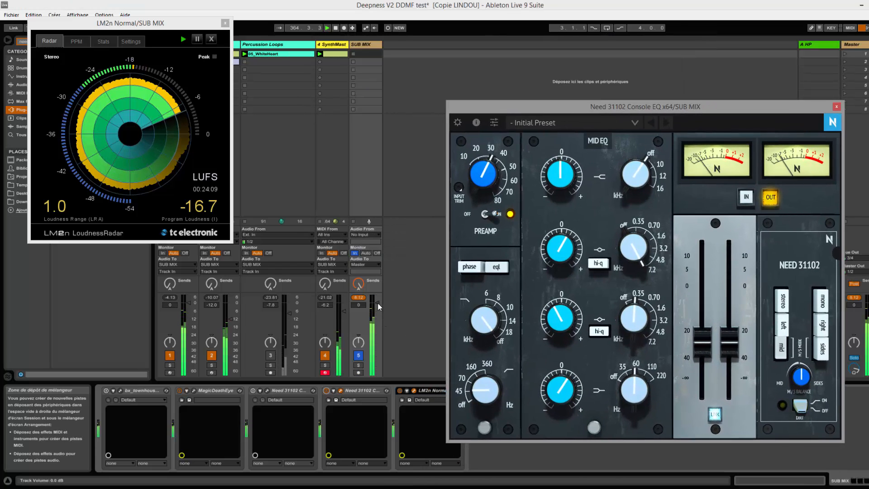
left_click_drag(376, 302, 376, 335)
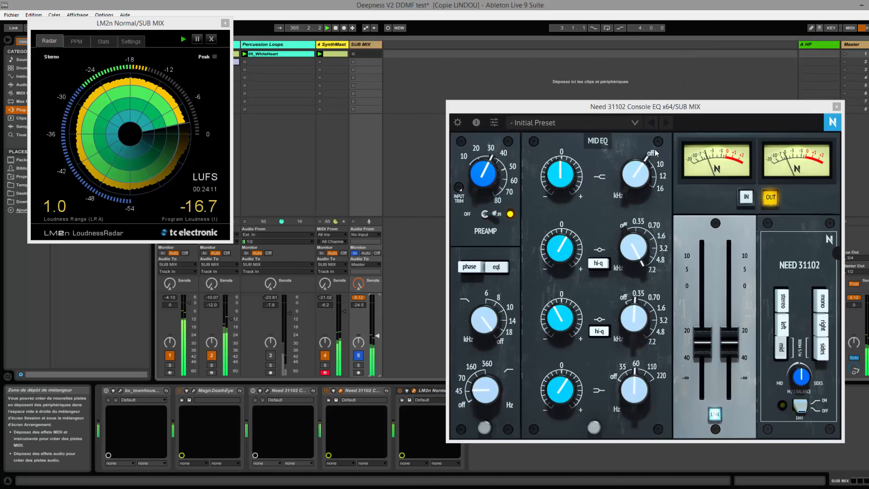
left_click_drag(683, 109, 526, 40)
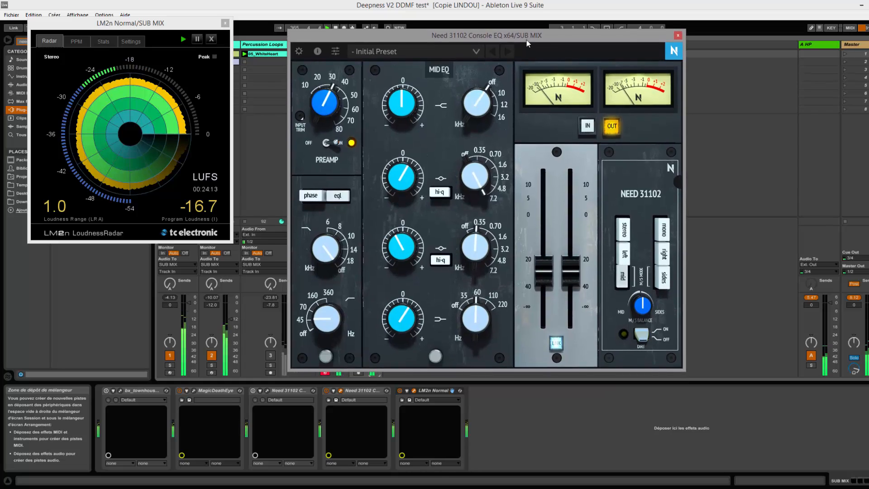